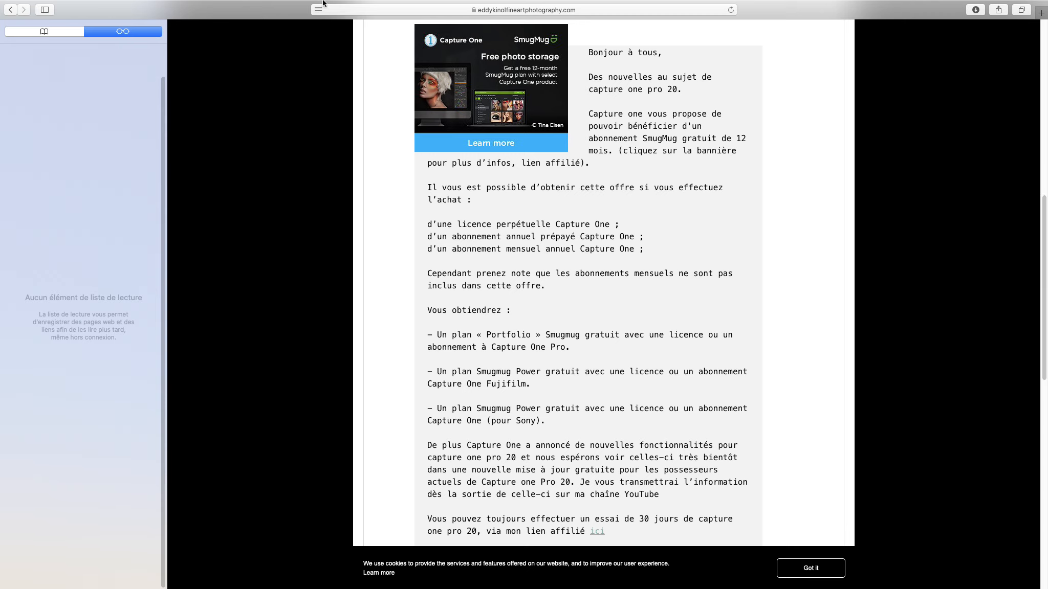
Step: Close the browser window with the Capture One offer page and switch to Capture One
mouse_move(132, 5)
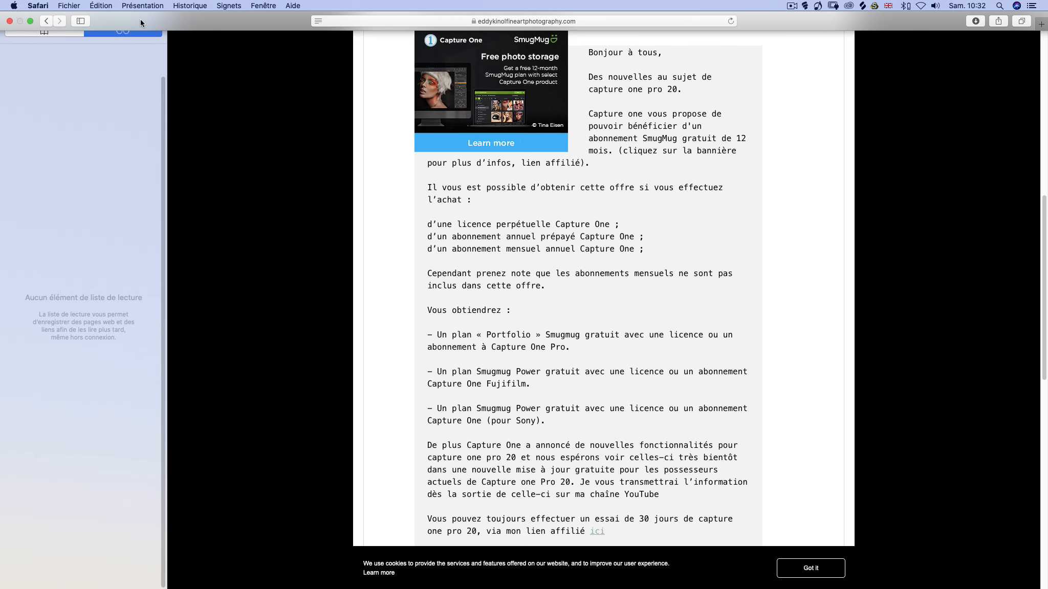
click(9, 21)
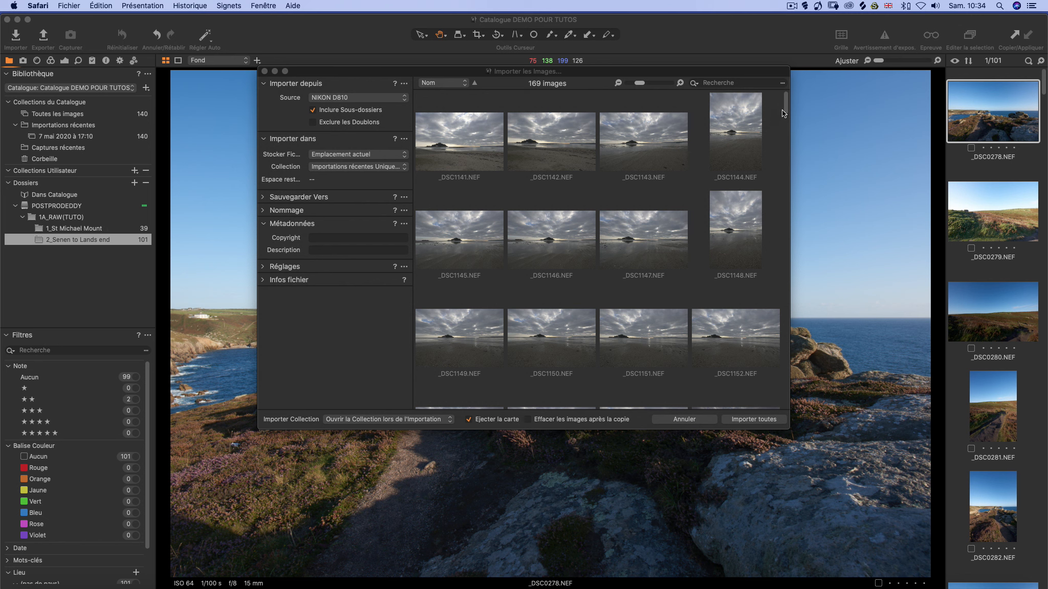
Step: Widen the image import window slightly and select the four images _DSC1145.NEF to _DSC1148.NEF for import
mouse_move(787, 99)
mouse_down()
mouse_move(784, 319)
mouse_move(790, 93)
mouse_up()
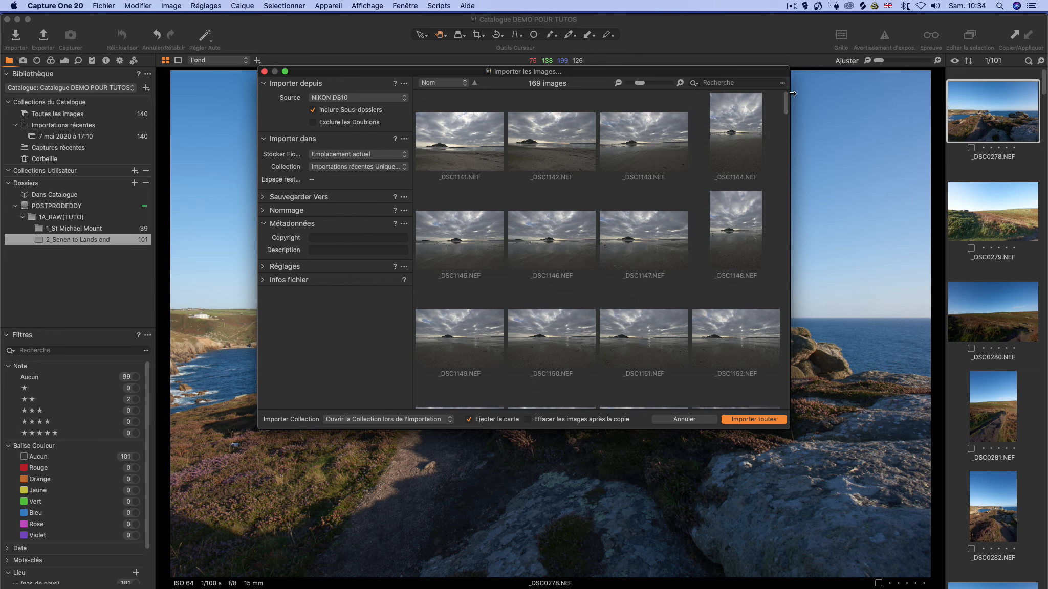
shift+click(467, 261)
shift+click(572, 249)
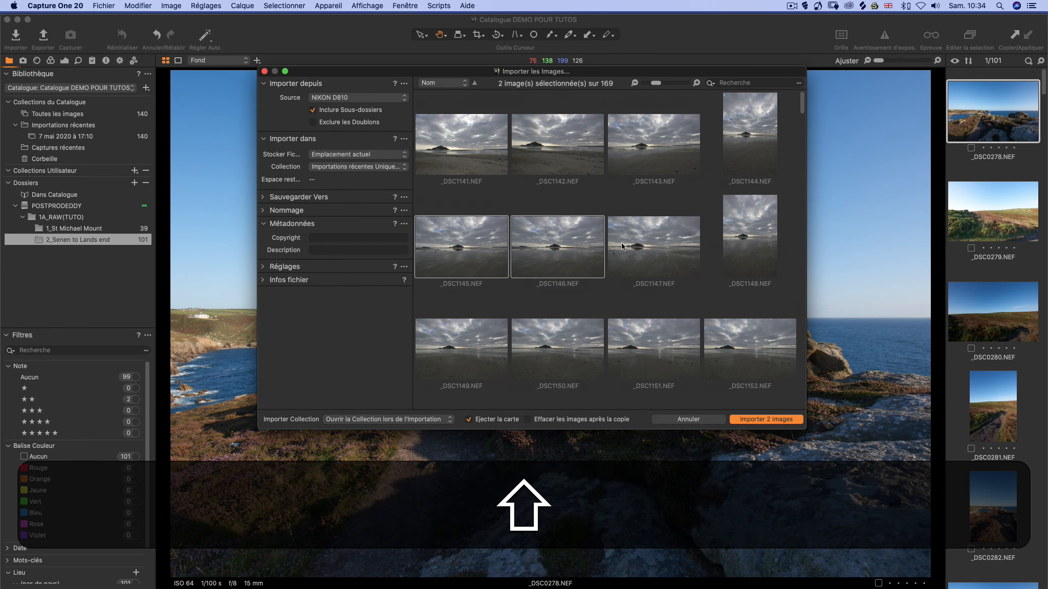
shift+click(647, 245)
shift+click(745, 256)
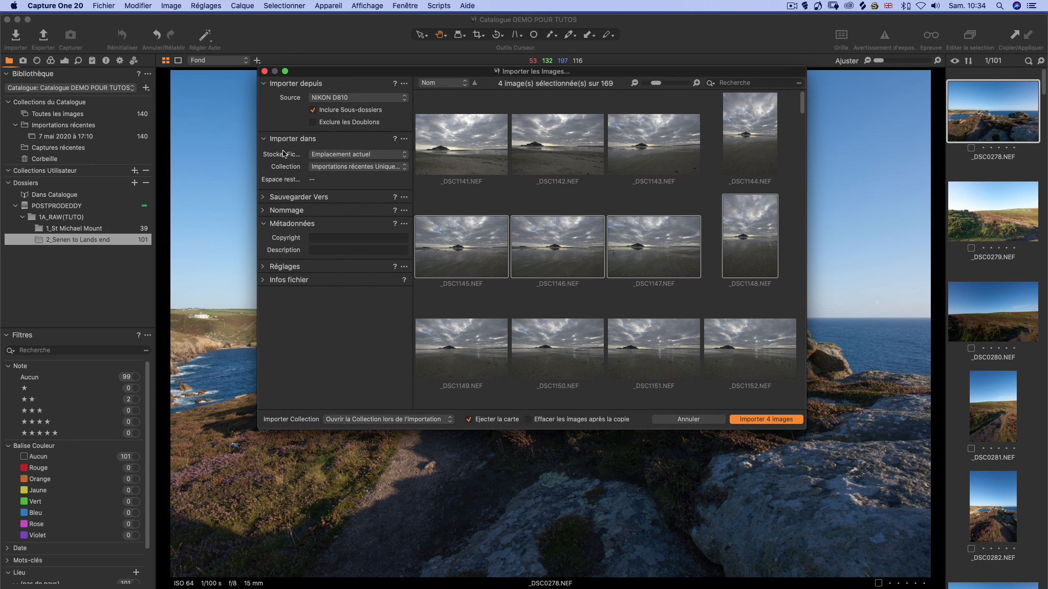
Step: Create a folder named "3_import Nikon" inside 1A_RAW(TUTO) and set it as the storage location for the imported files
click(398, 156)
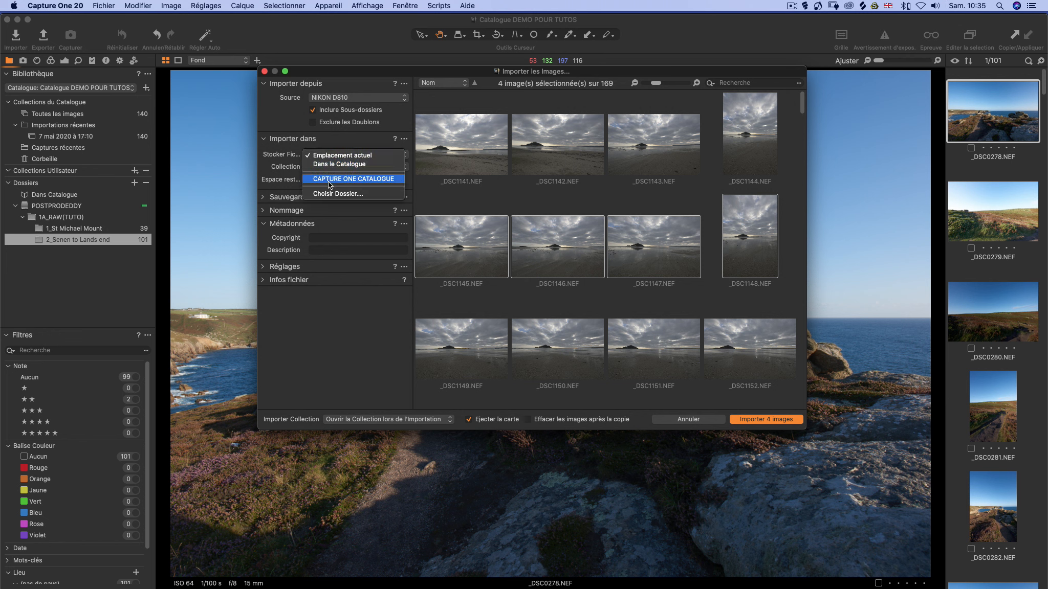
click(494, 203)
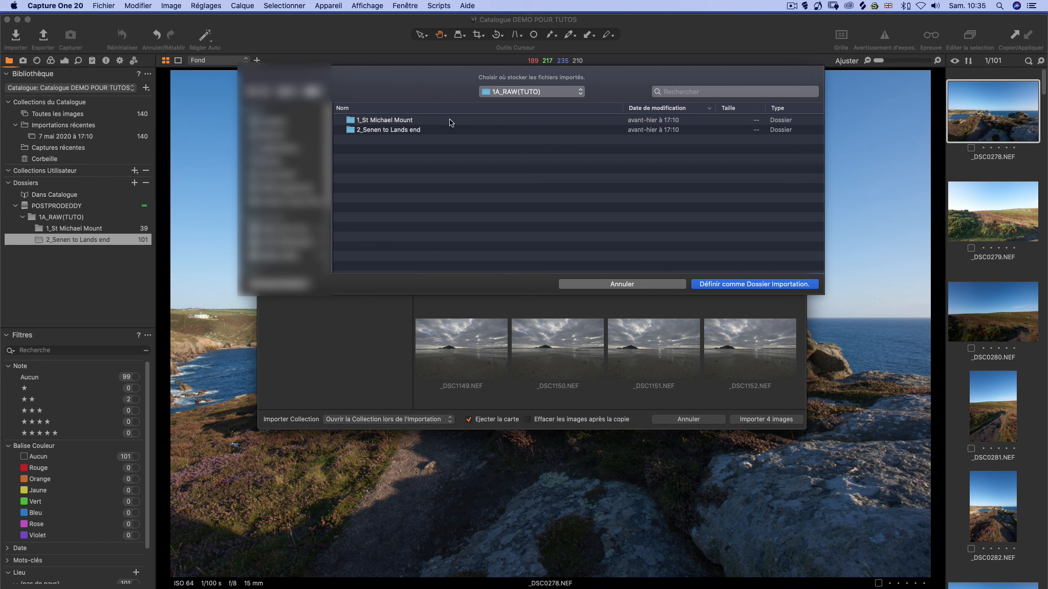
click(279, 284)
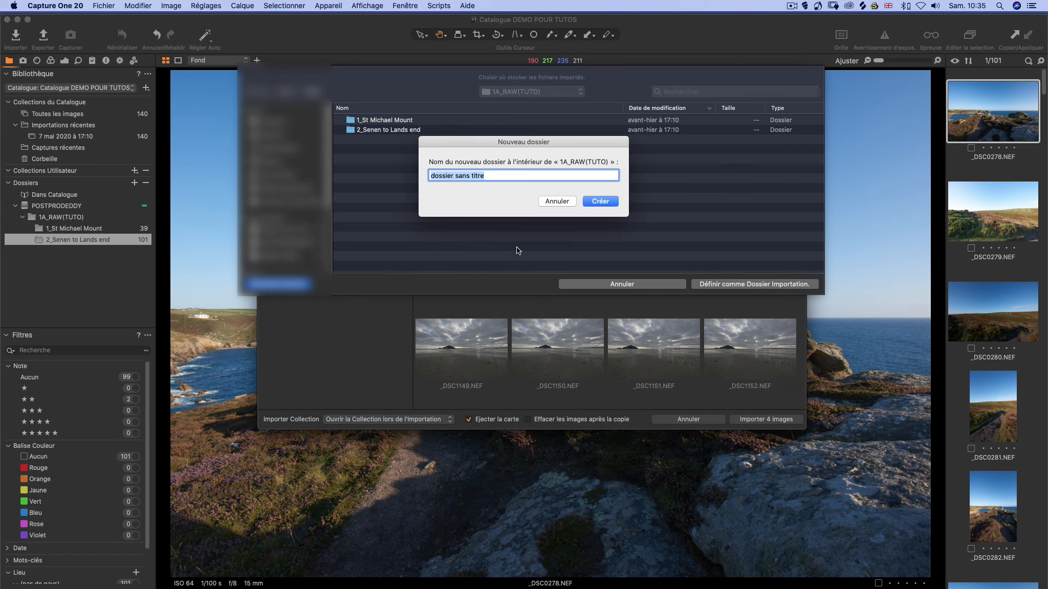
text(3)
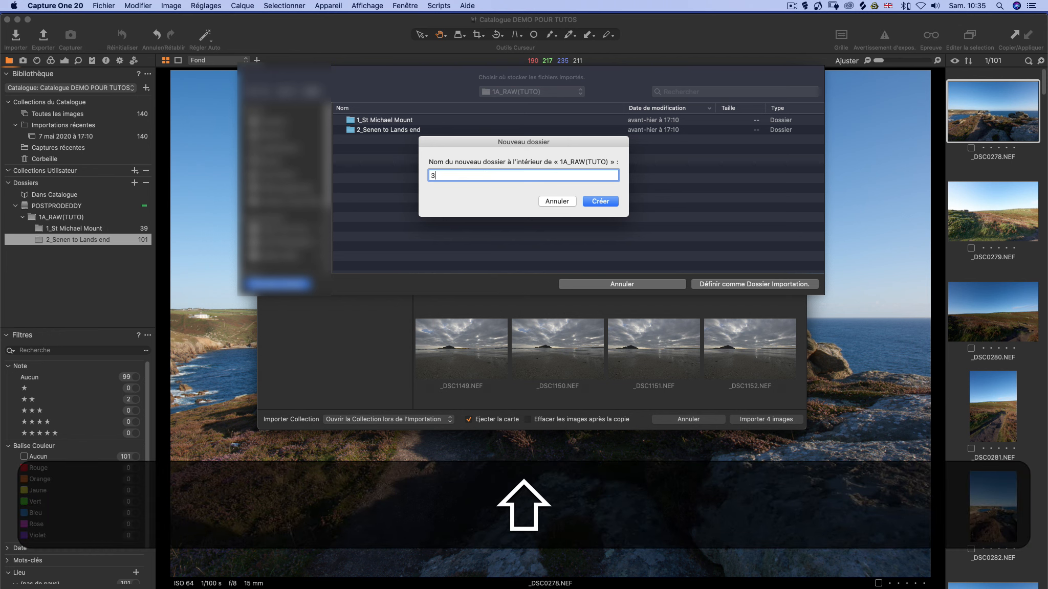
text(_Import)
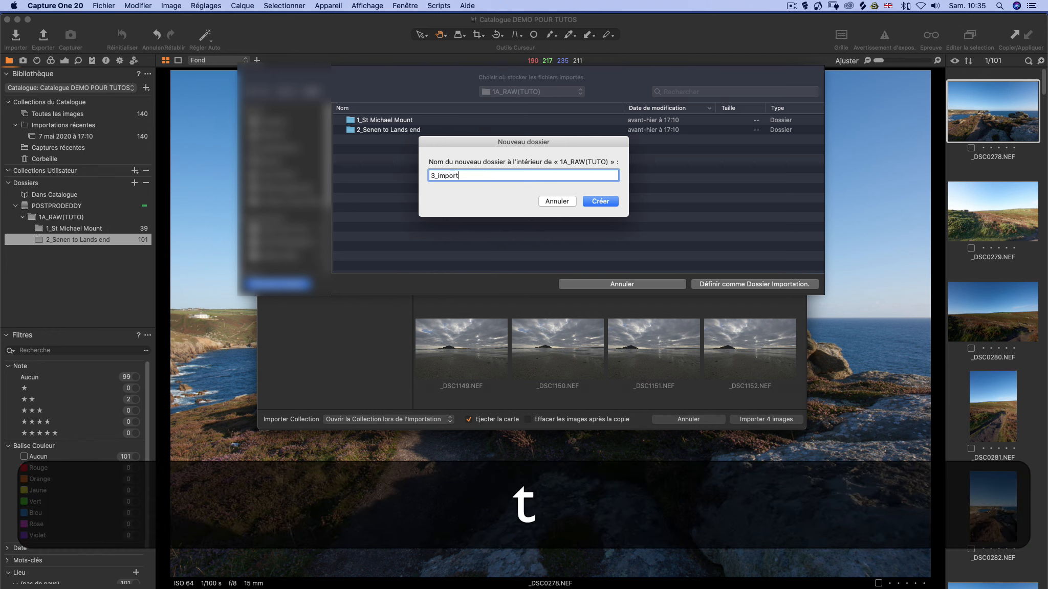
text( Nikin)
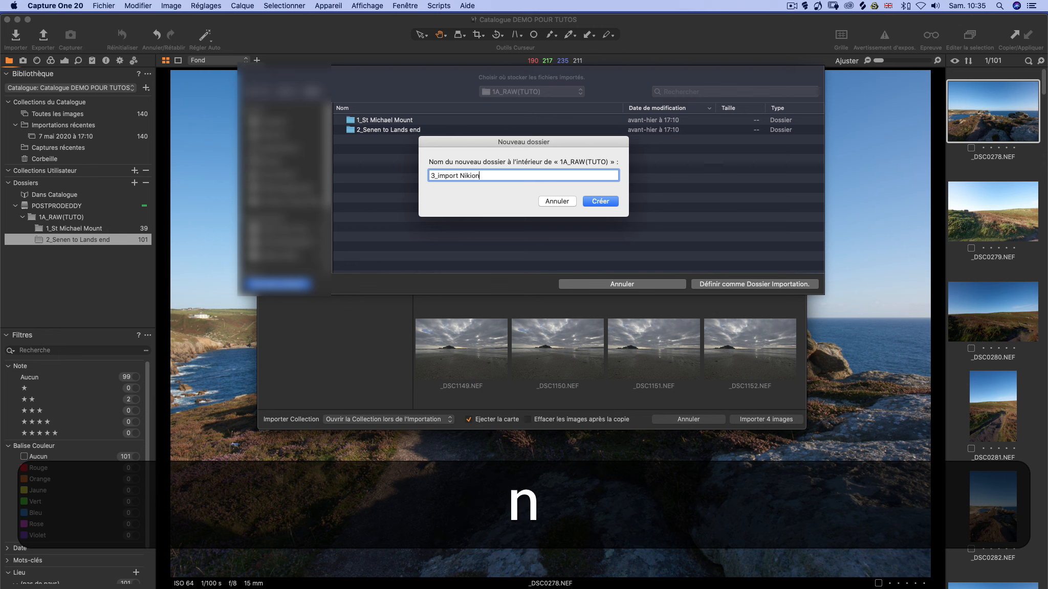
key(BackSpace)
key(BackSpace)
key(BackSpace)
text(kon)
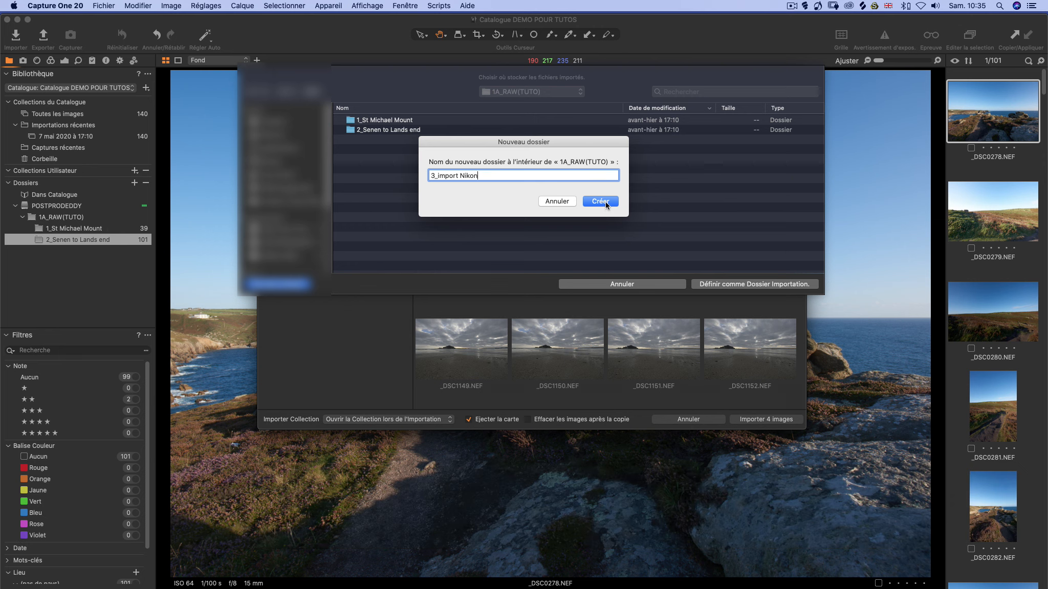
click(606, 203)
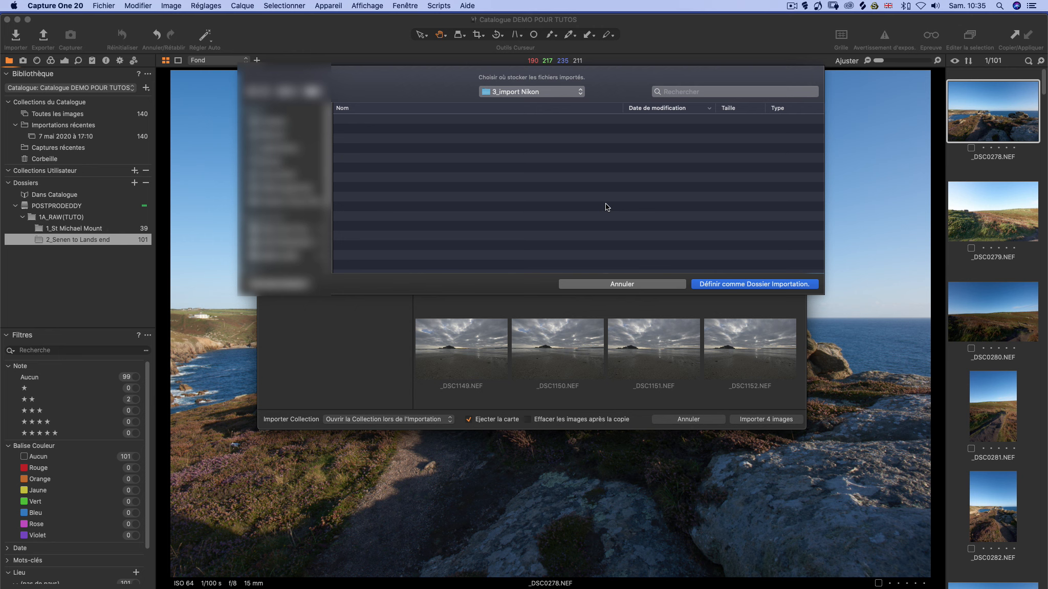
click(765, 284)
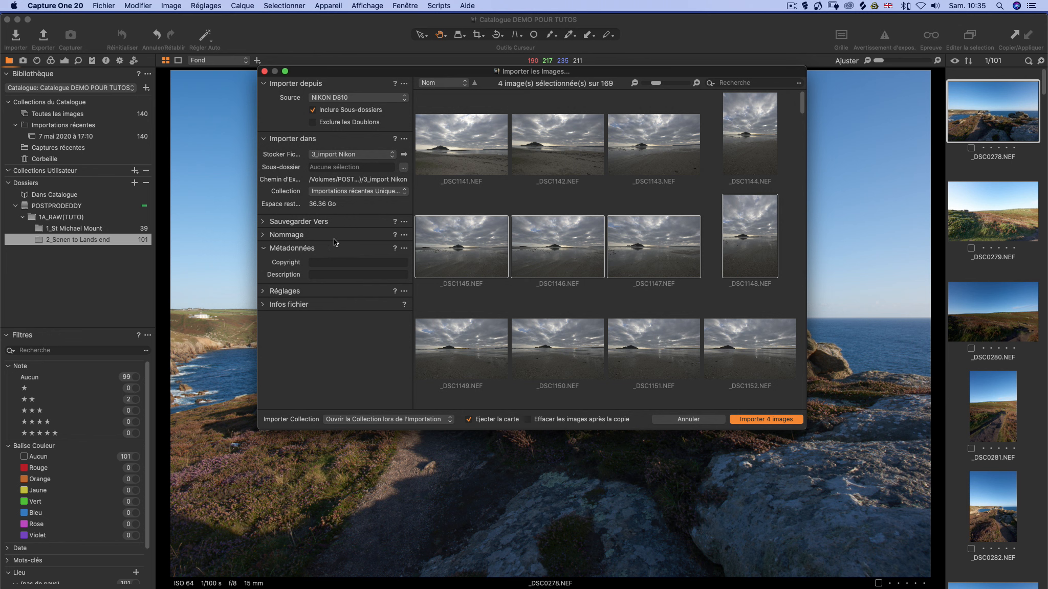
Step: Expand the import naming settings (Nommage) and replace the image-name format with the text "Mont St Michel Cornwall"
click(263, 236)
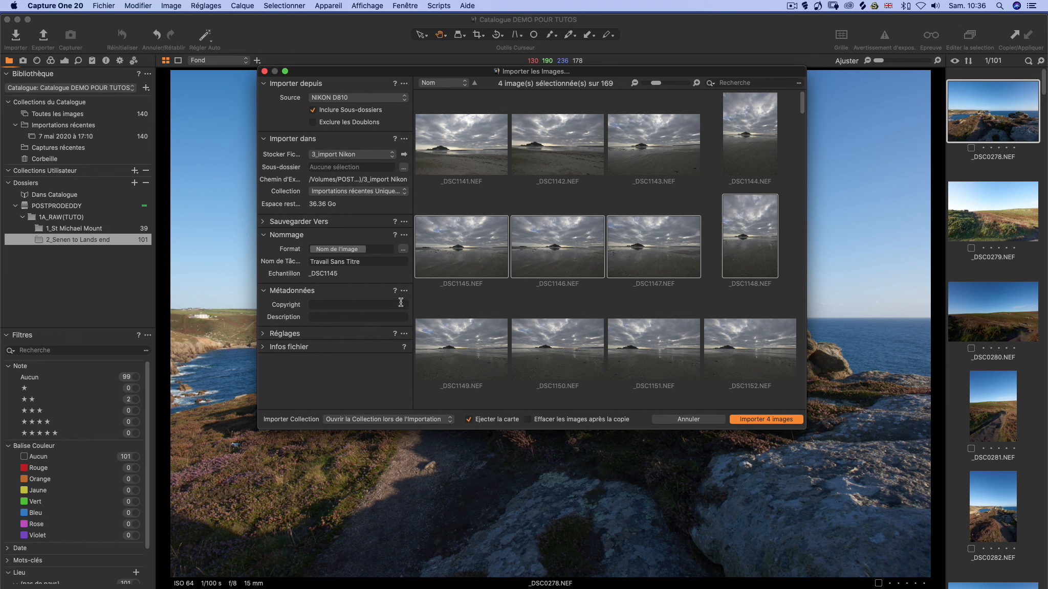
click(361, 250)
text(Mont )
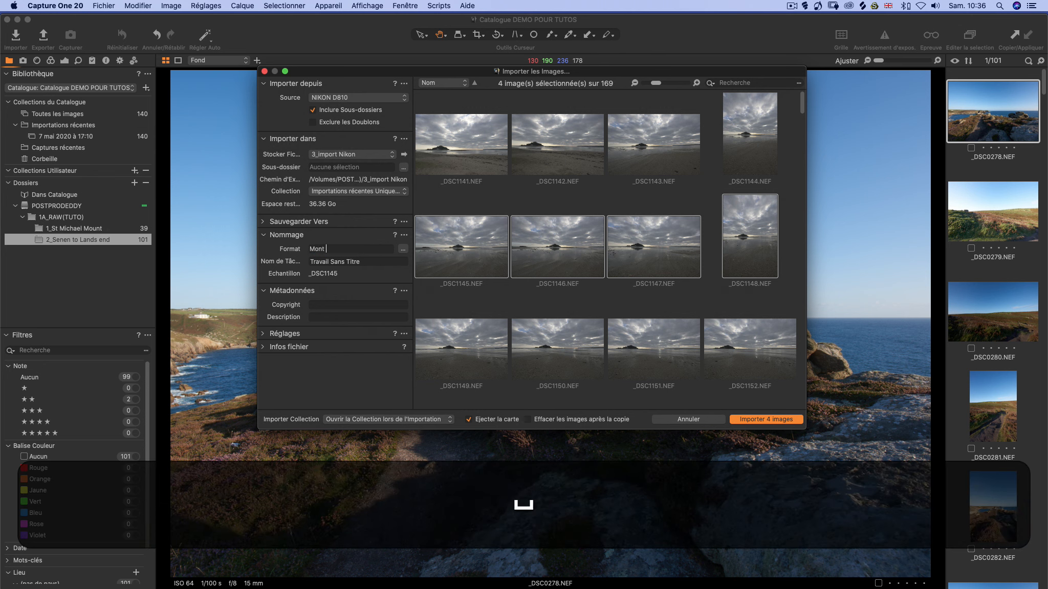
text(st i)
key(BackSpace)
key(BackSpace)
key(BackSpace)
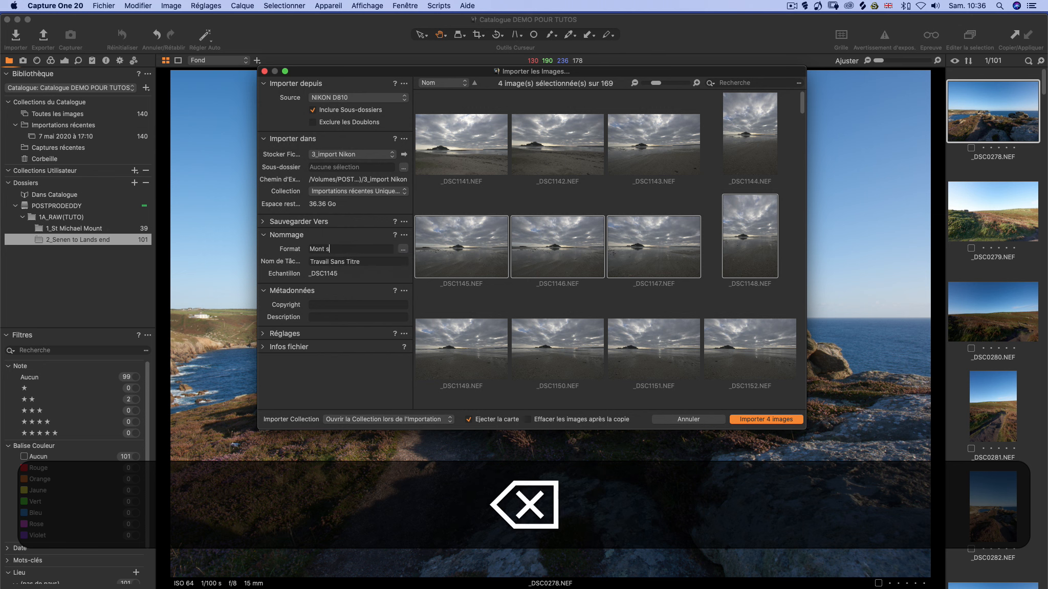
key(shift)
text(St Ni)
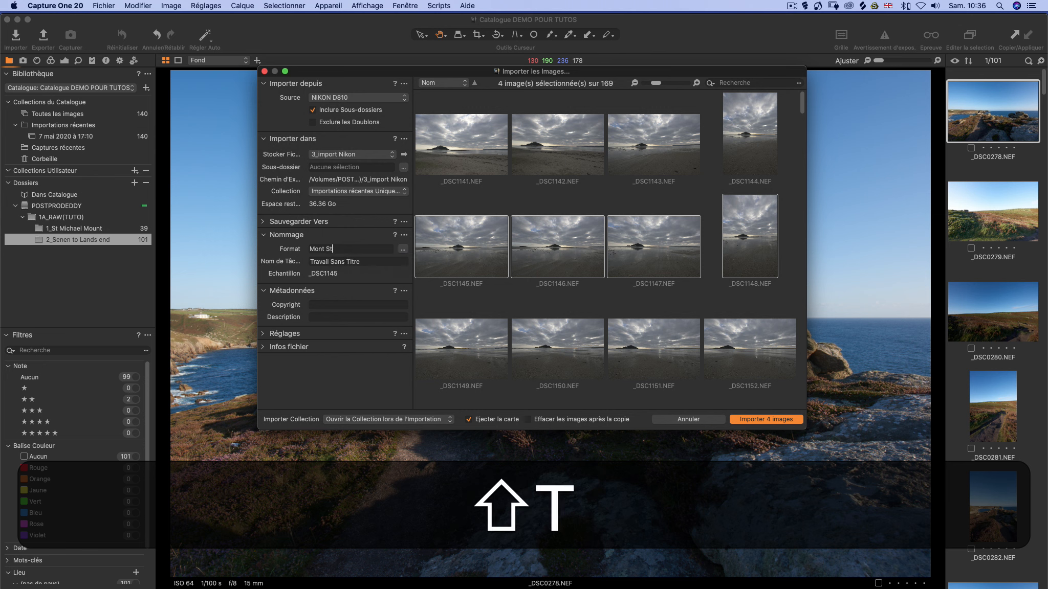
key(BackSpace)
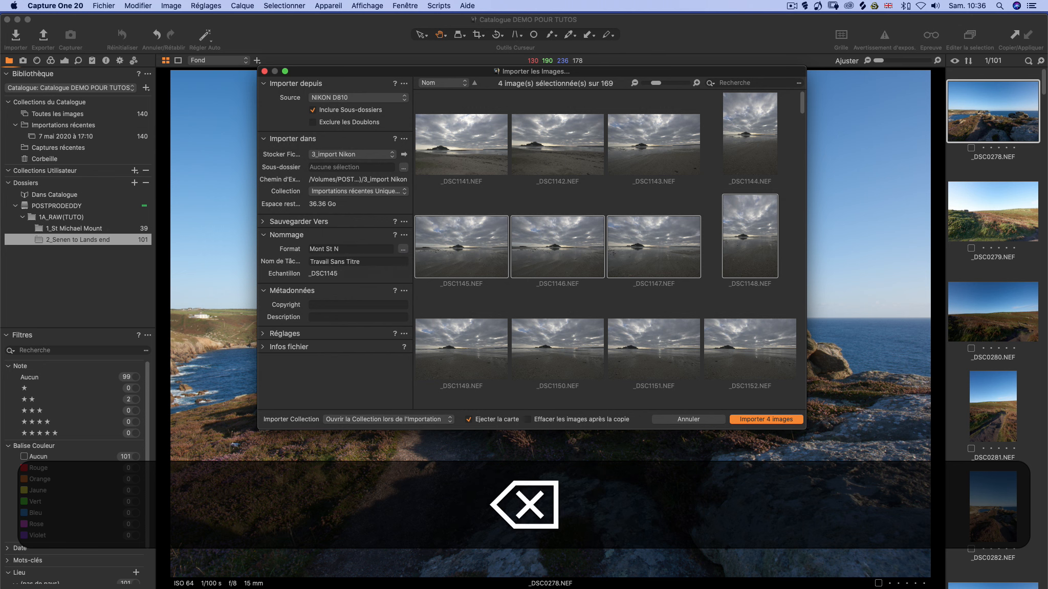
key(BackSpace)
text(Michel Cor)
text(nwall)
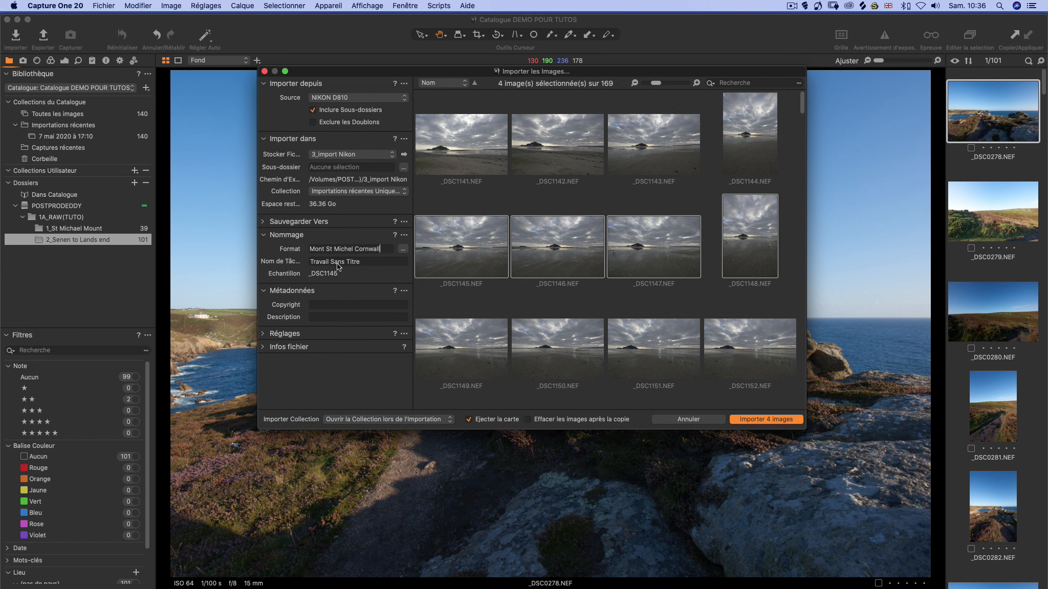
Step: Open the name format editor and shorten the format text to "Mont St Michel " with a trailing space
click(403, 250)
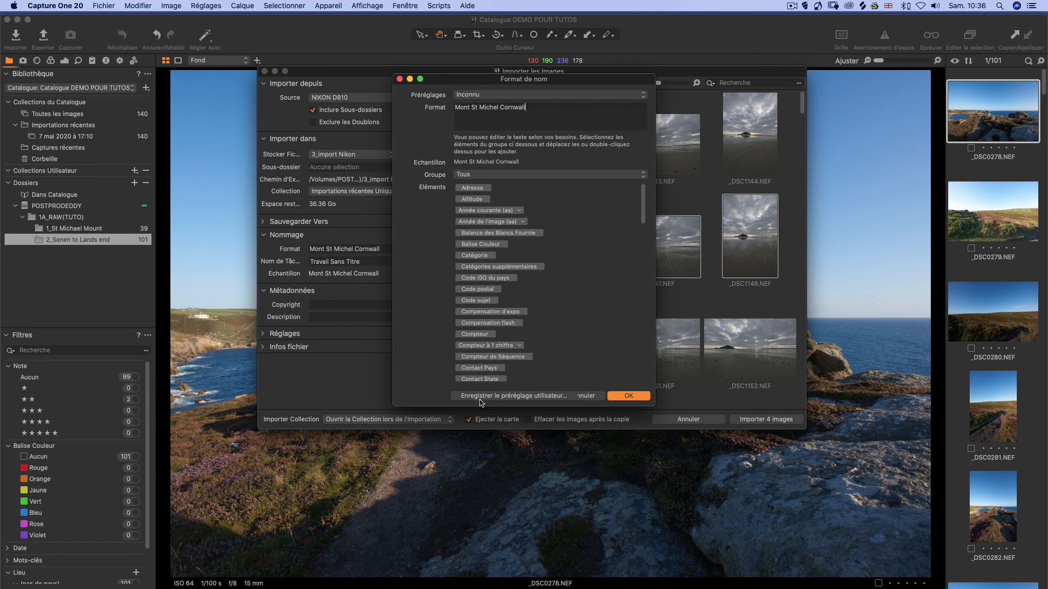
key(BackSpace)
key(BackSpace)
key(BackSpace)
key(BackSpace)
key(BackSpace)
key(BackSpace)
key(BackSpace)
key(BackSpace)
key(BackSpace)
key(BackSpace)
key(BackSpace)
key(BackSpace)
key(BackSpace)
key(BackSpace)
key(BackSpace)
key(BackSpace)
key(BackSpace)
text(St )
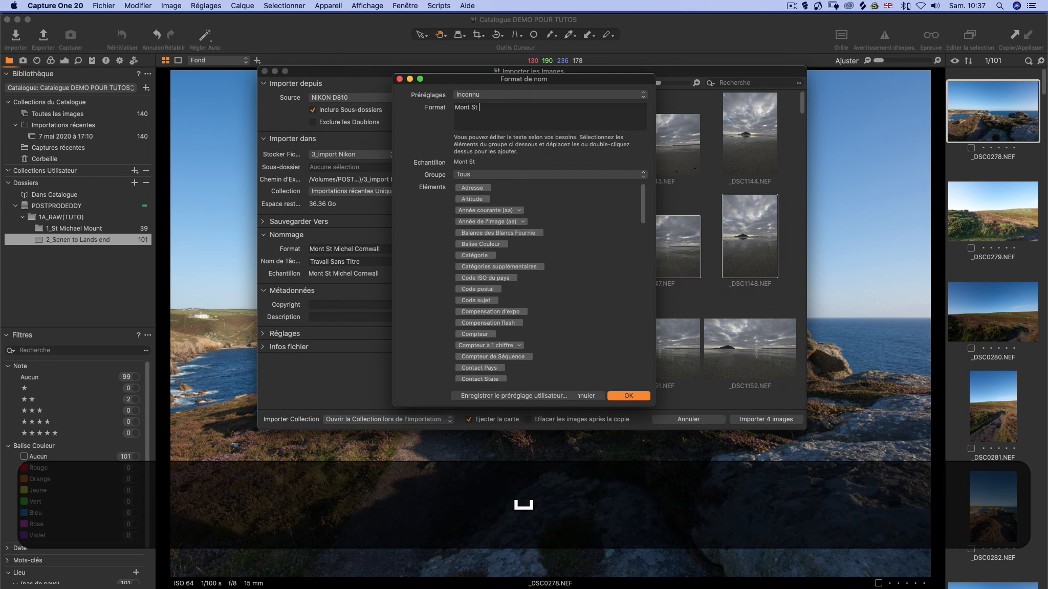
text(Michel)
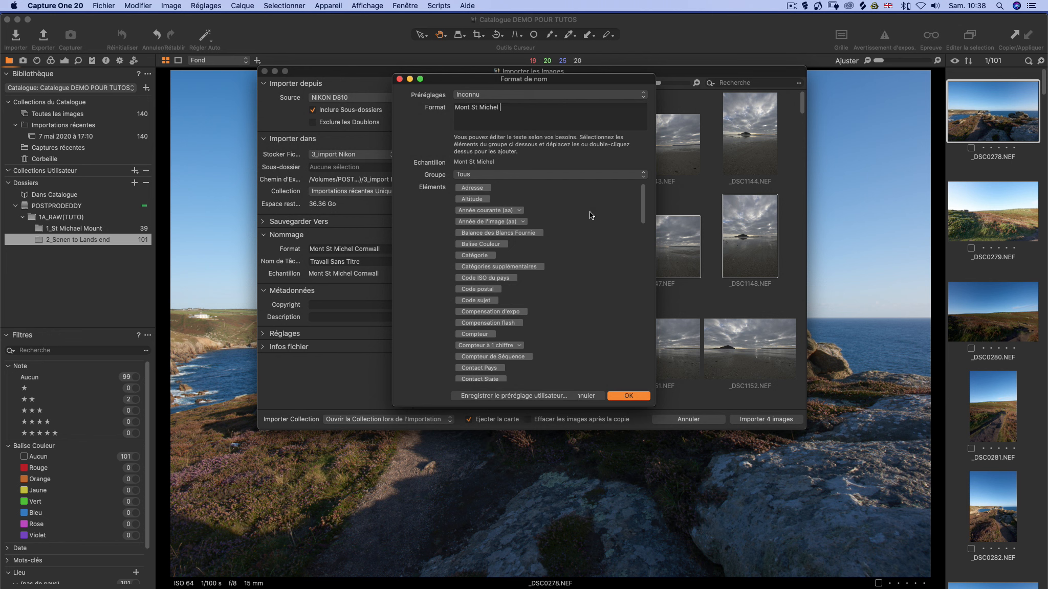
Step: Append the Marque element from Metadata - EXIF - Boitier and Date de l'image (MMM jj aaaa) from Date et Heure to the name format
click(593, 175)
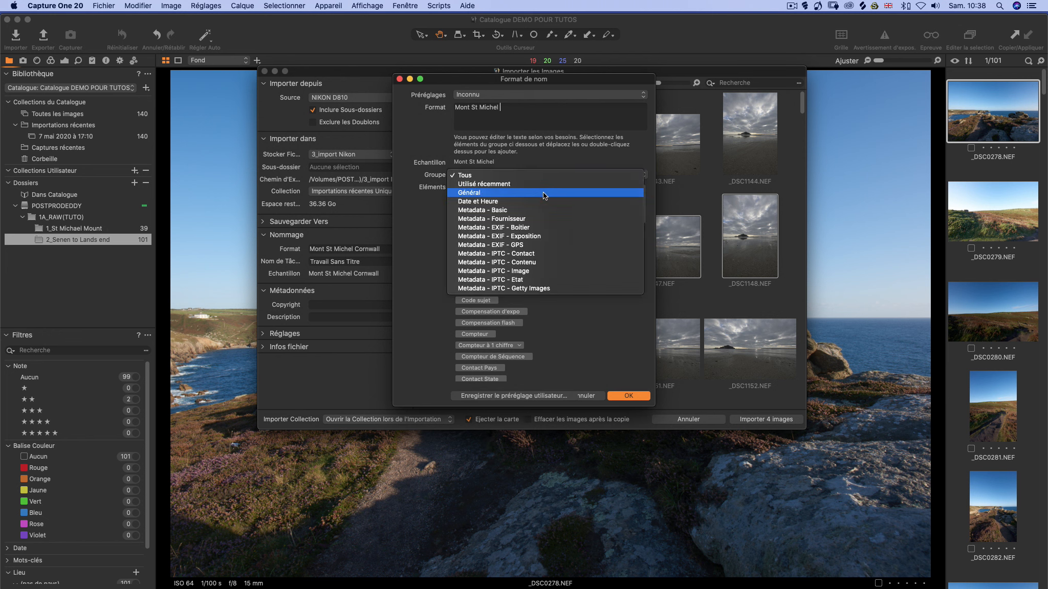
click(514, 230)
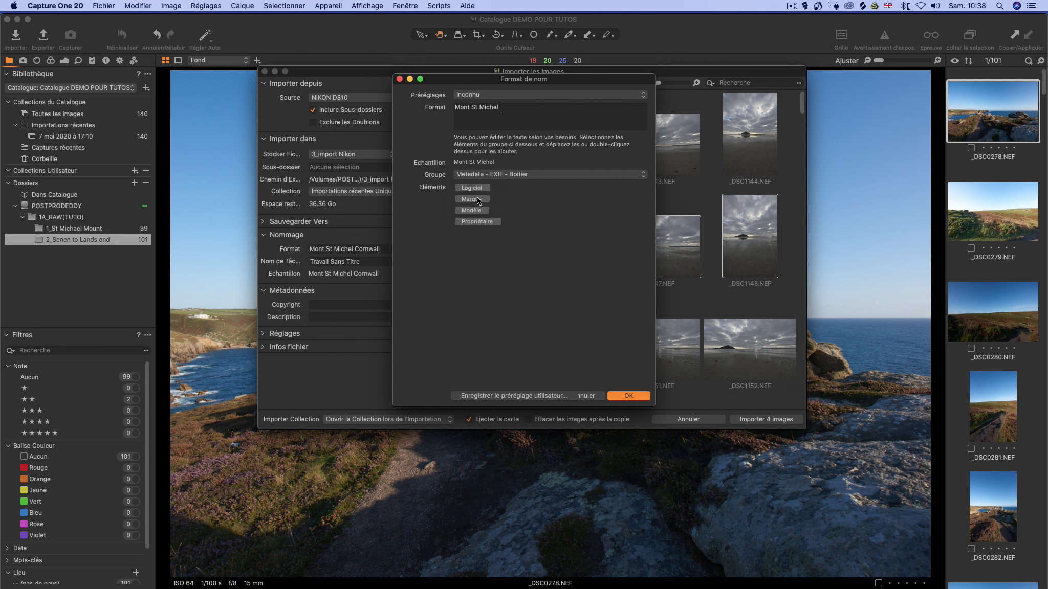
drag(476, 197, 530, 109)
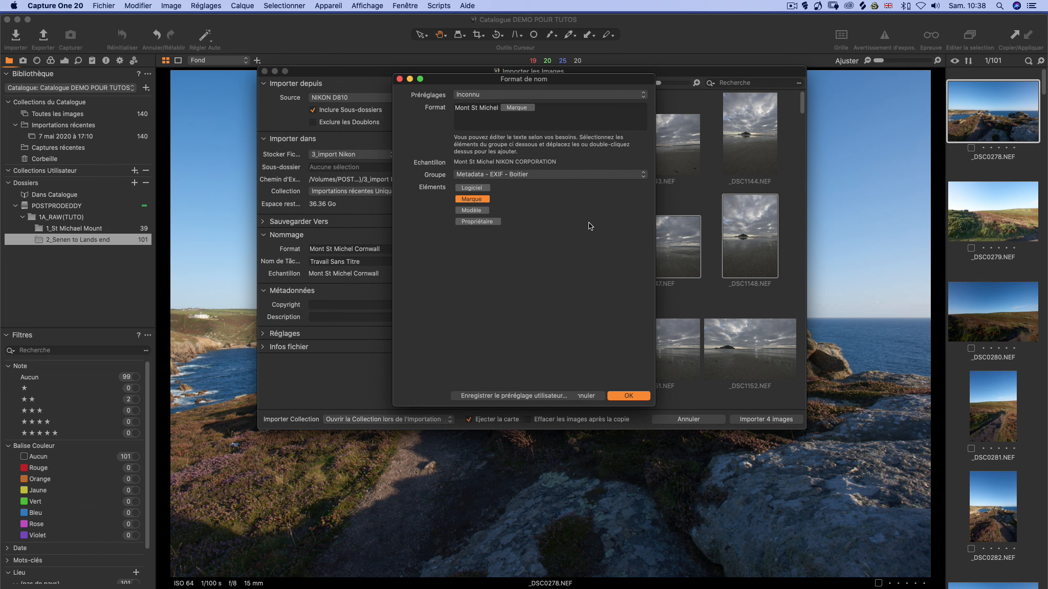
click(566, 174)
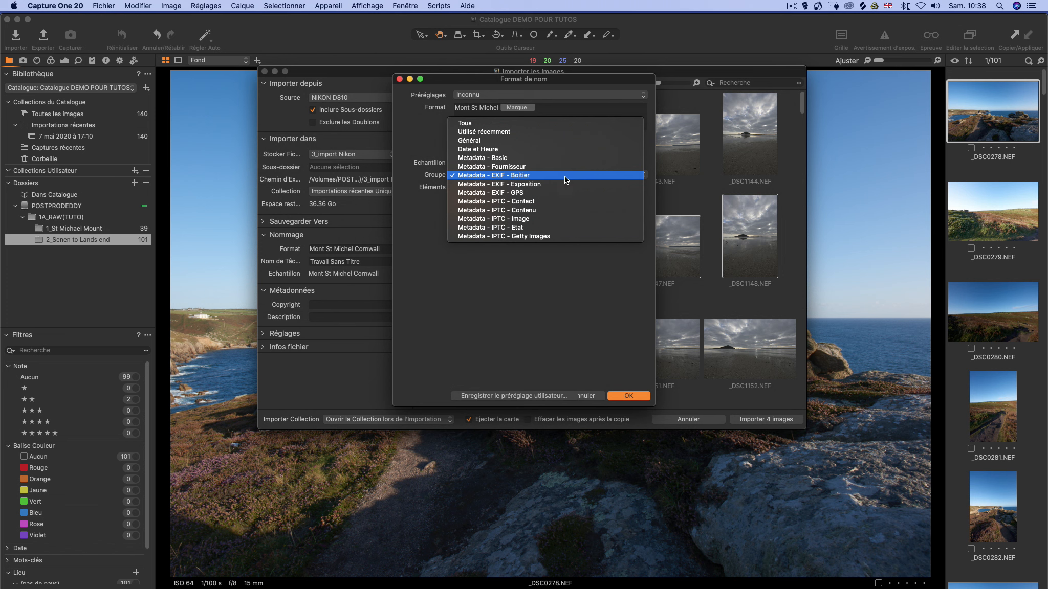
click(558, 190)
drag(498, 222, 582, 113)
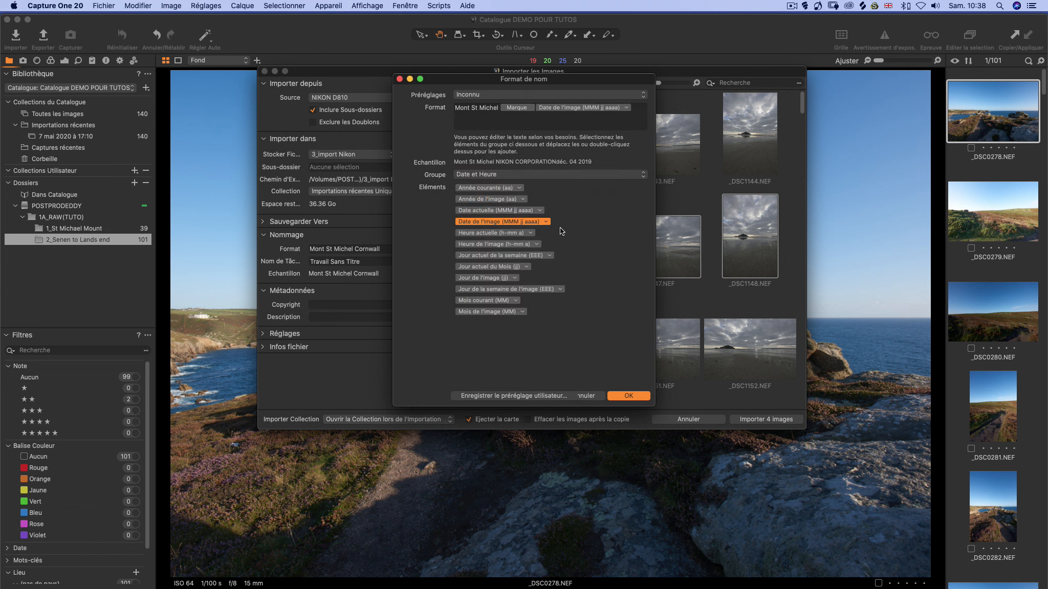
Step: Look through the naming elements of the Tous group and confirm the name format
click(571, 174)
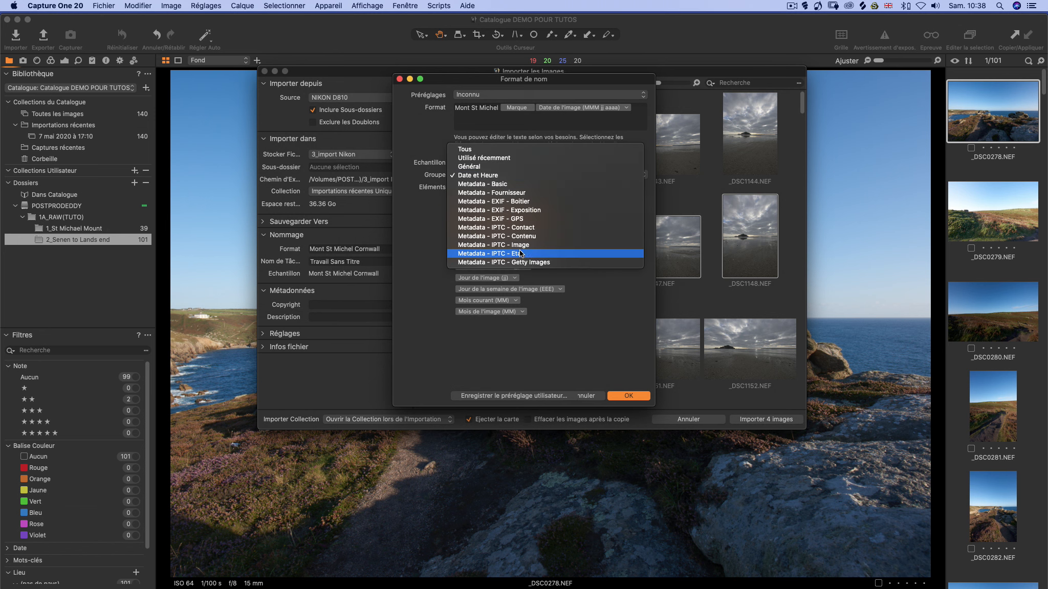
click(464, 148)
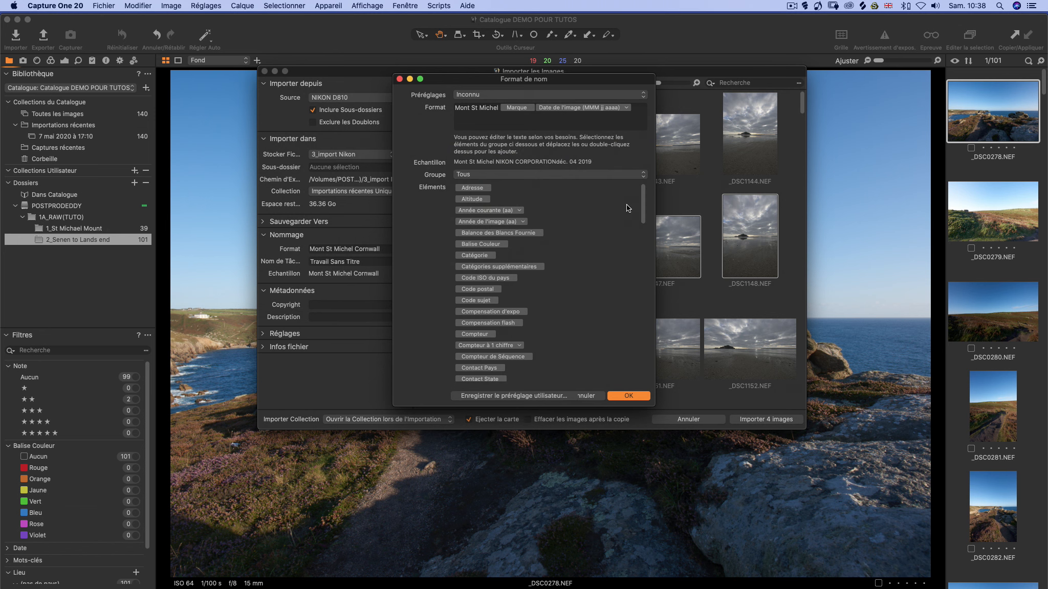
drag(644, 198, 633, 284)
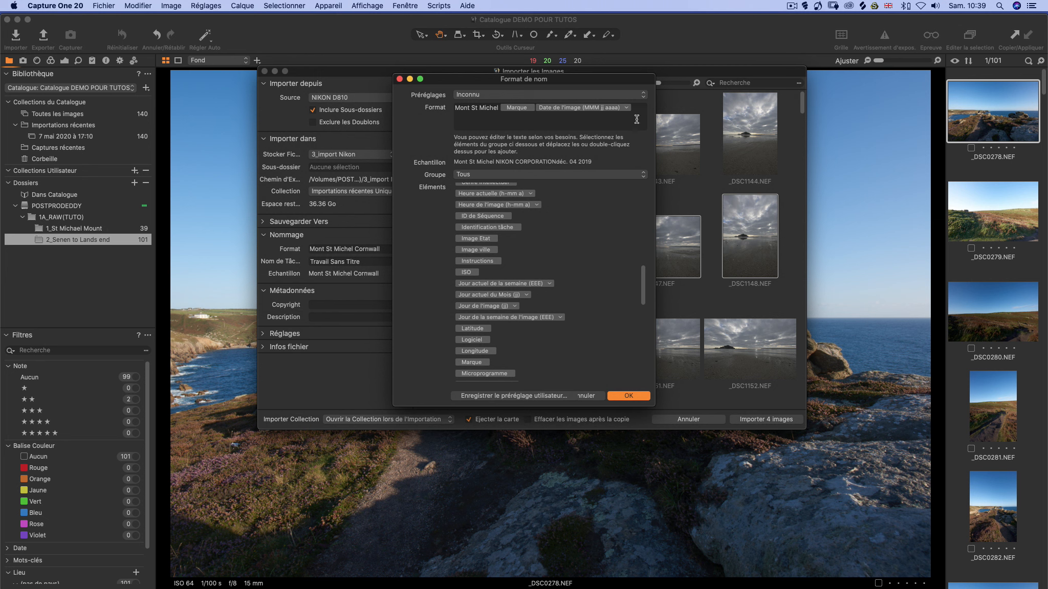
drag(643, 288, 643, 205)
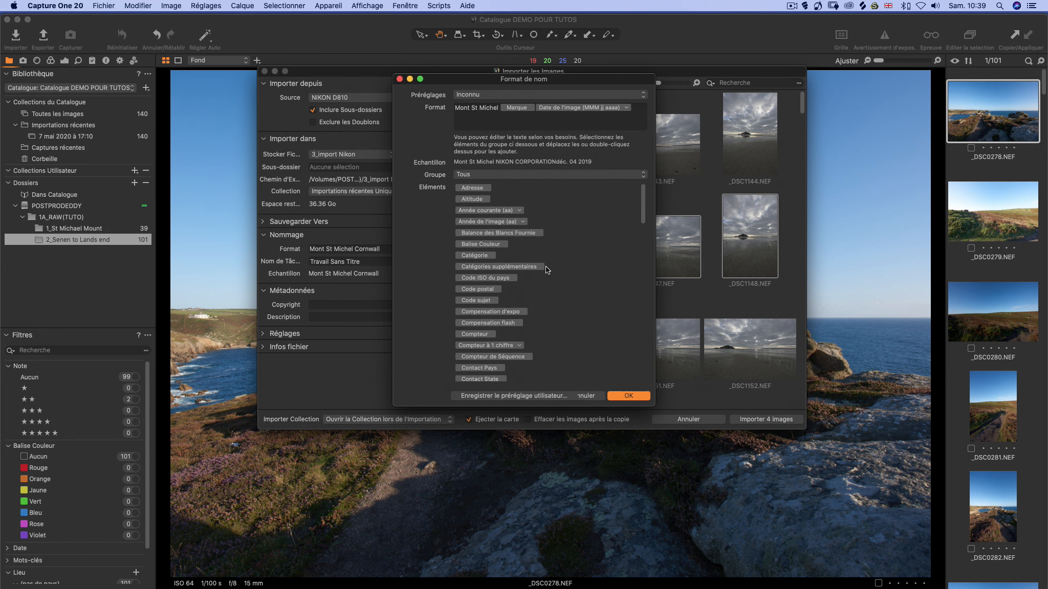
click(628, 393)
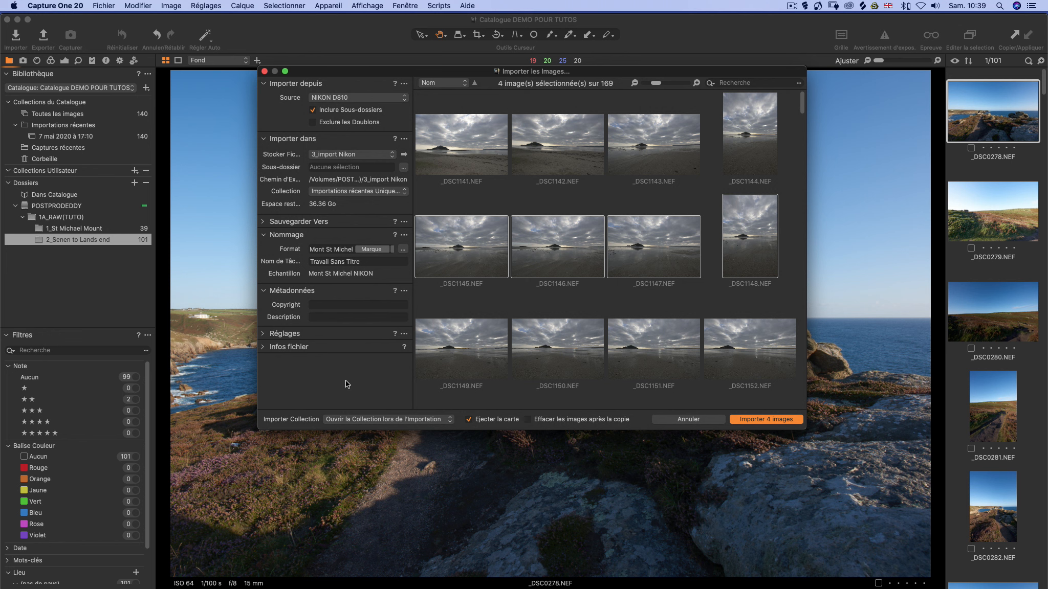
Step: Fill in the import metadata with the photographer's name as Copyright and "Mont St Michel Cornwall" as Description
click(332, 306)
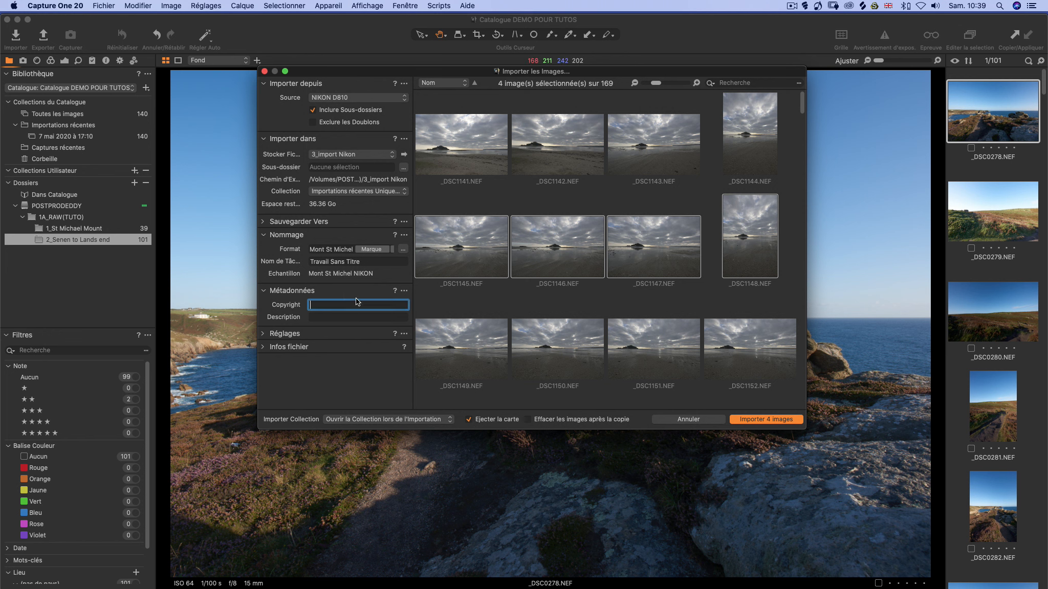
text(Edd)
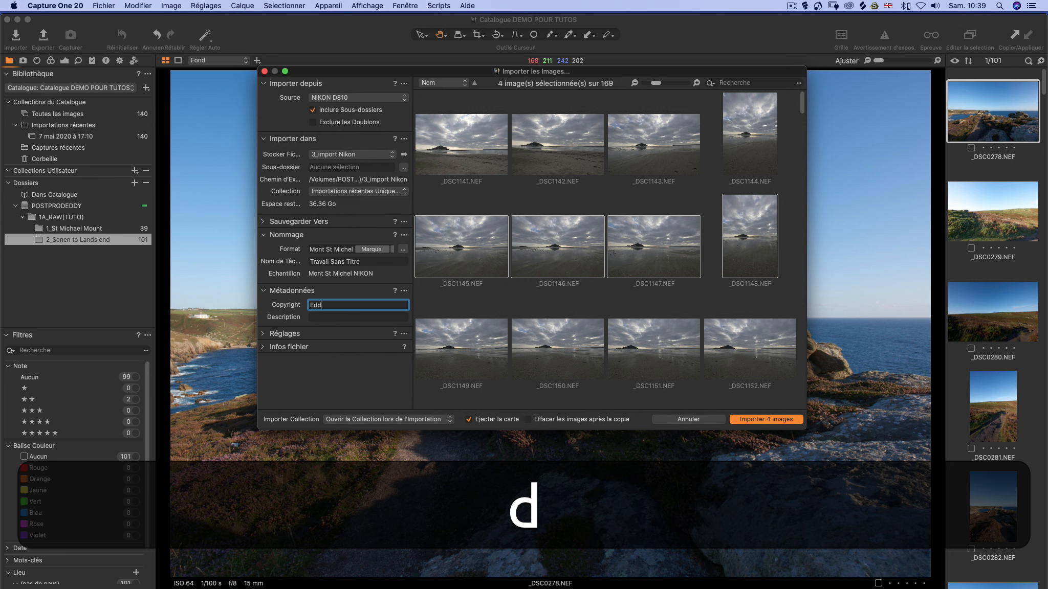
text(y Kinol)
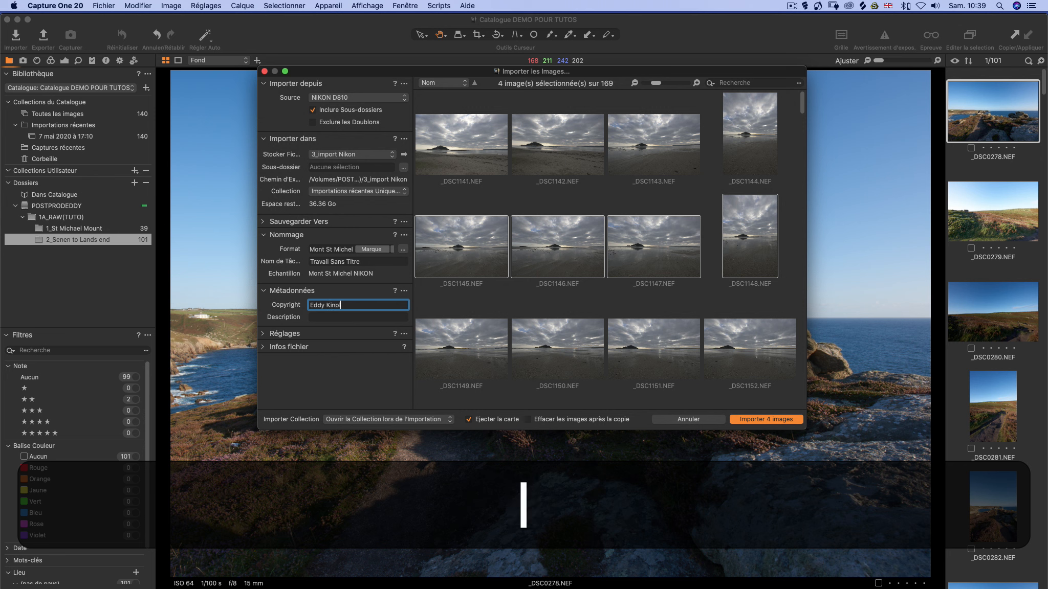
click(339, 316)
text(Mo)
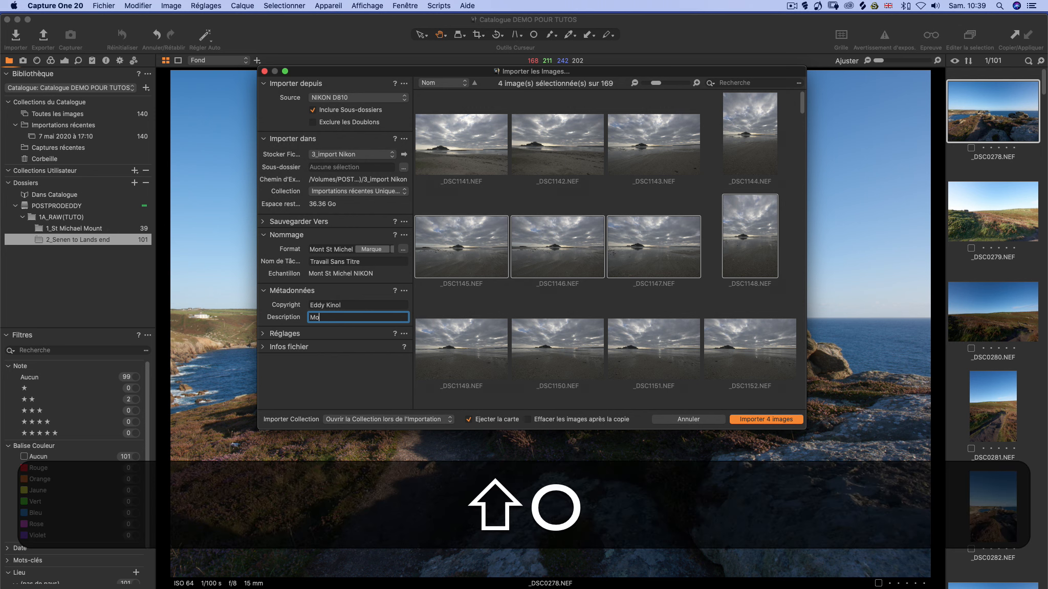
text(nt S)
key(BackSpace)
text(St Michel )
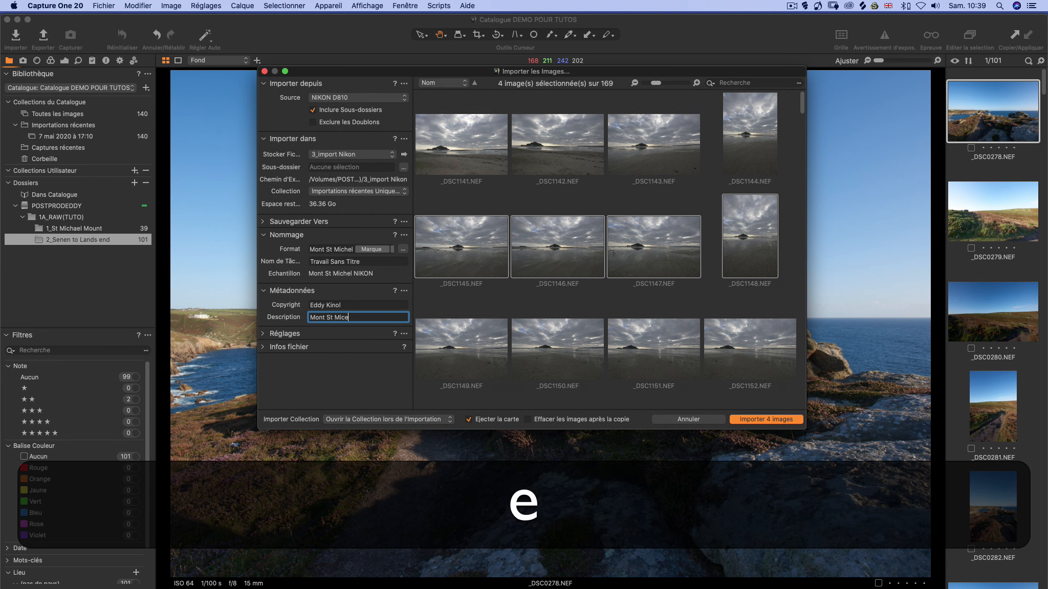
text(Cornwall)
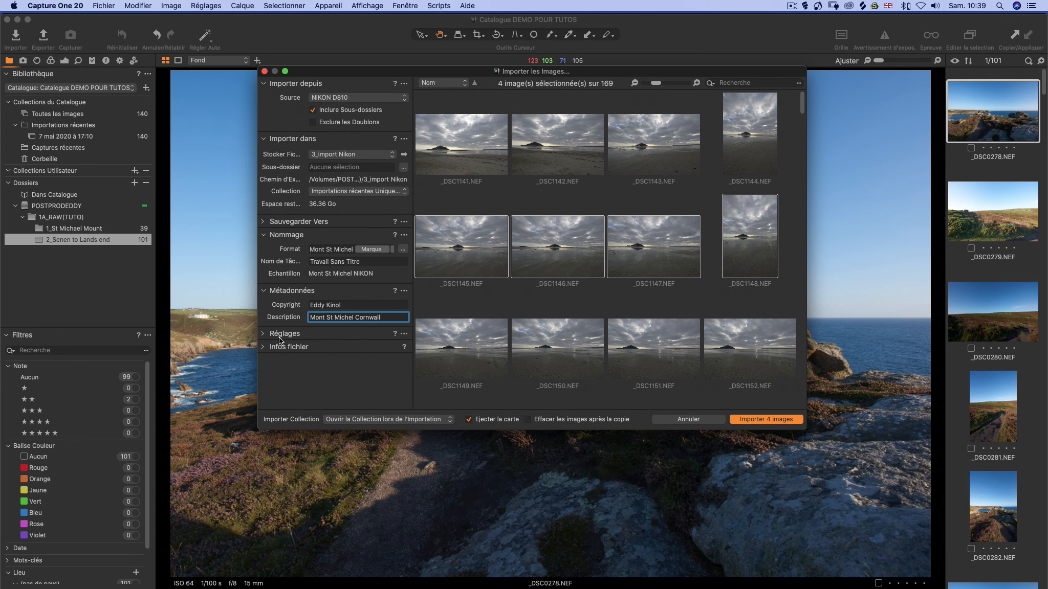
Step: Look through the IQ Styles and LEGACY groups of original styles in the import adjustments (Réglages) without choosing one
click(264, 333)
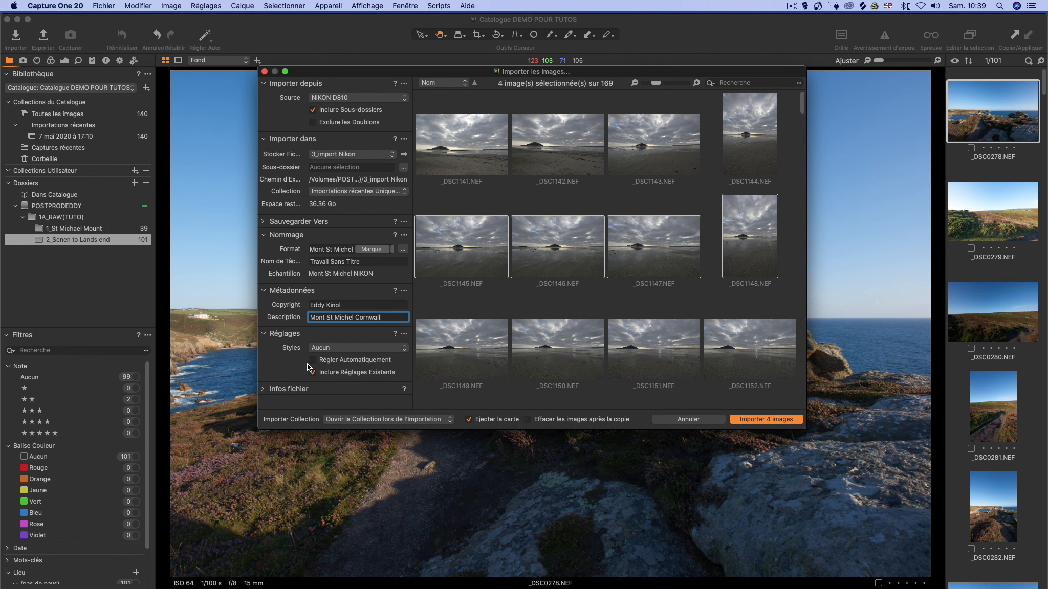
click(368, 347)
mouse_move(386, 364)
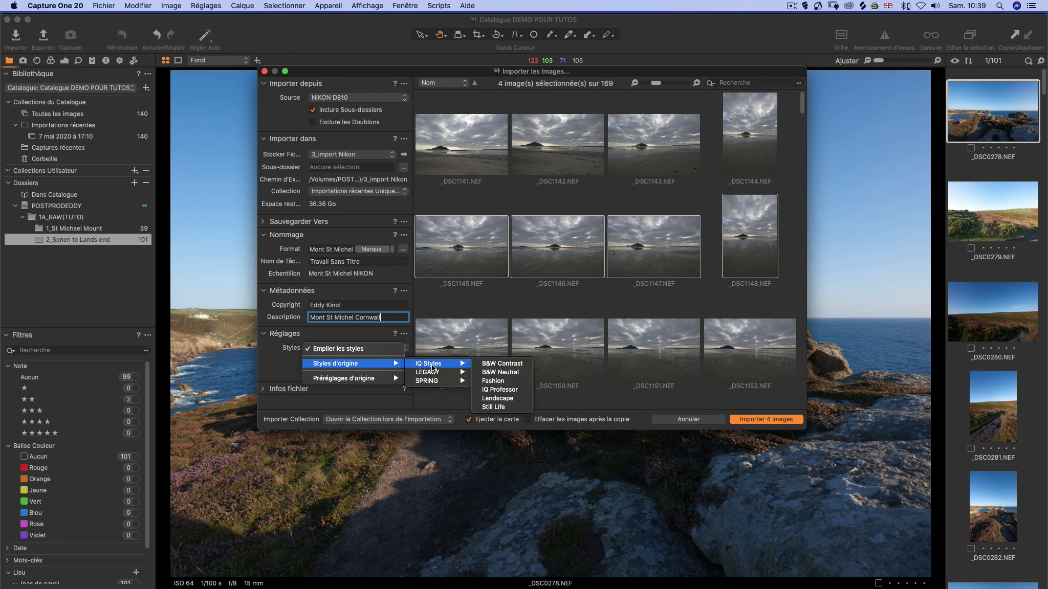
mouse_move(427, 373)
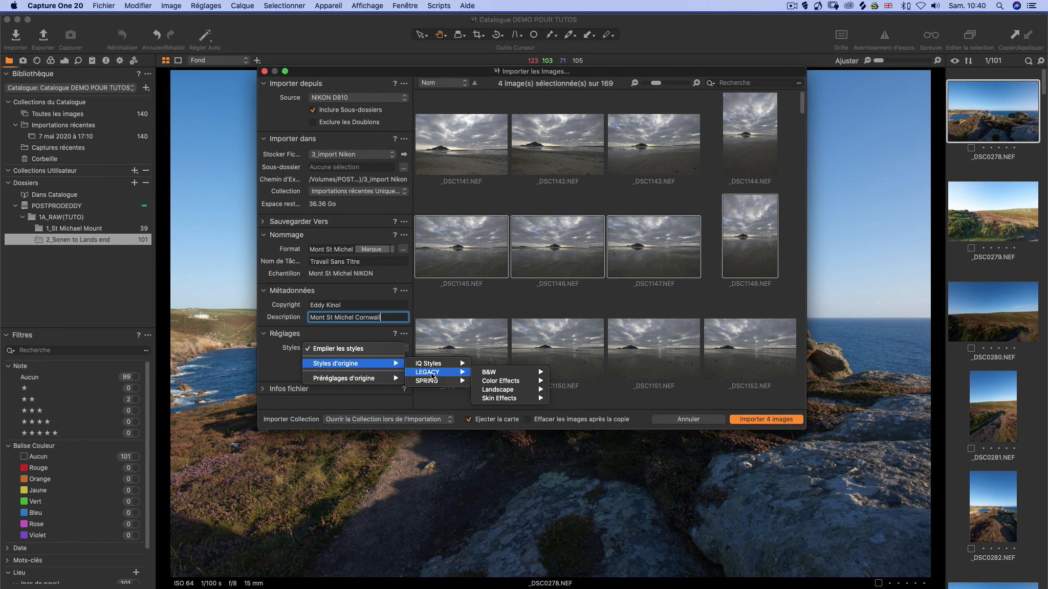
click(285, 368)
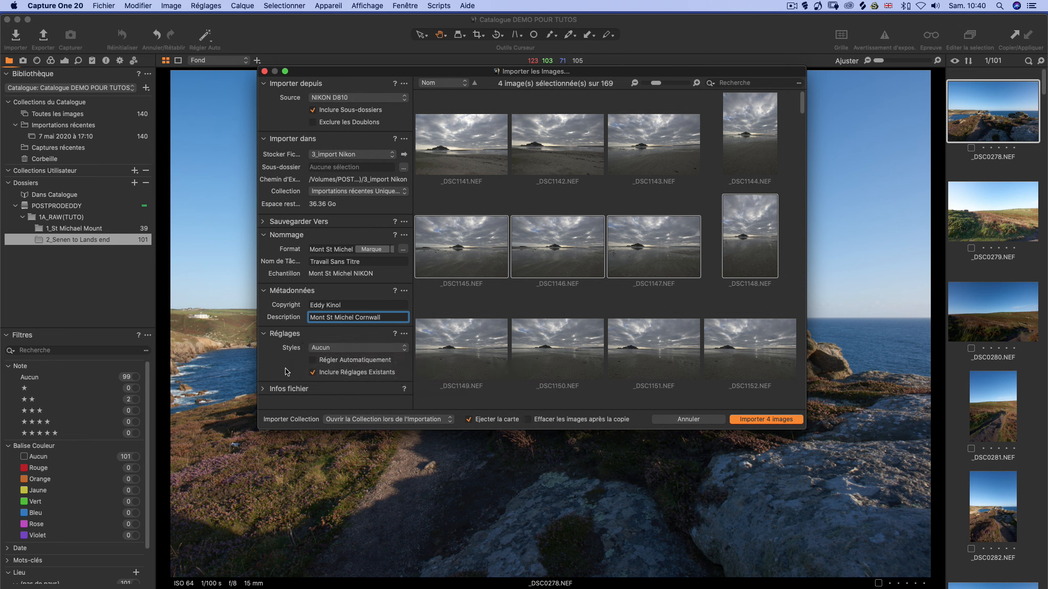
click(264, 334)
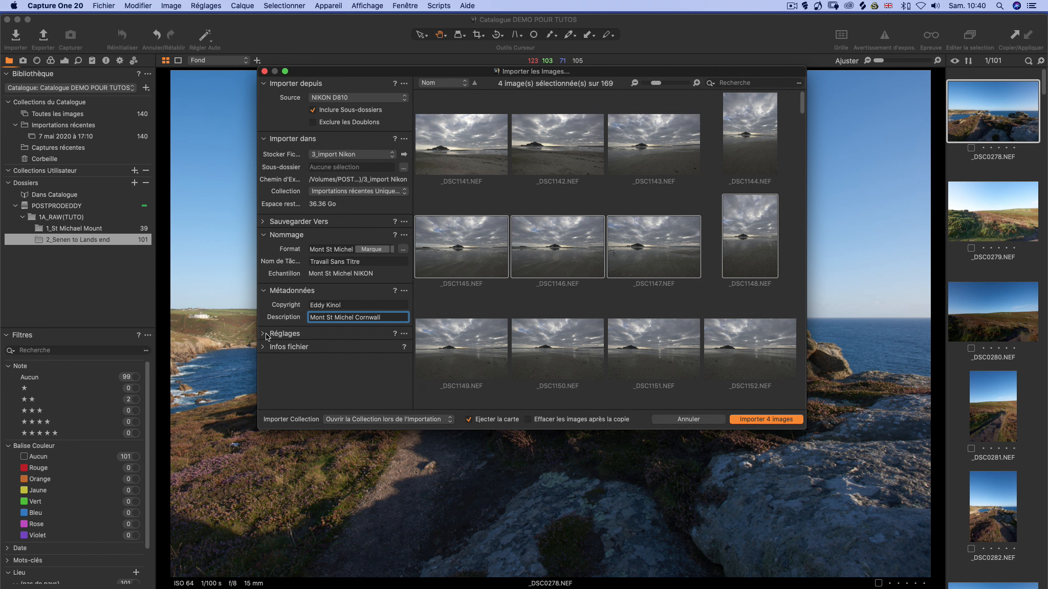
Step: Import the four selected Nikon images into the catalogue and open the 3_import Nikon folder
click(762, 420)
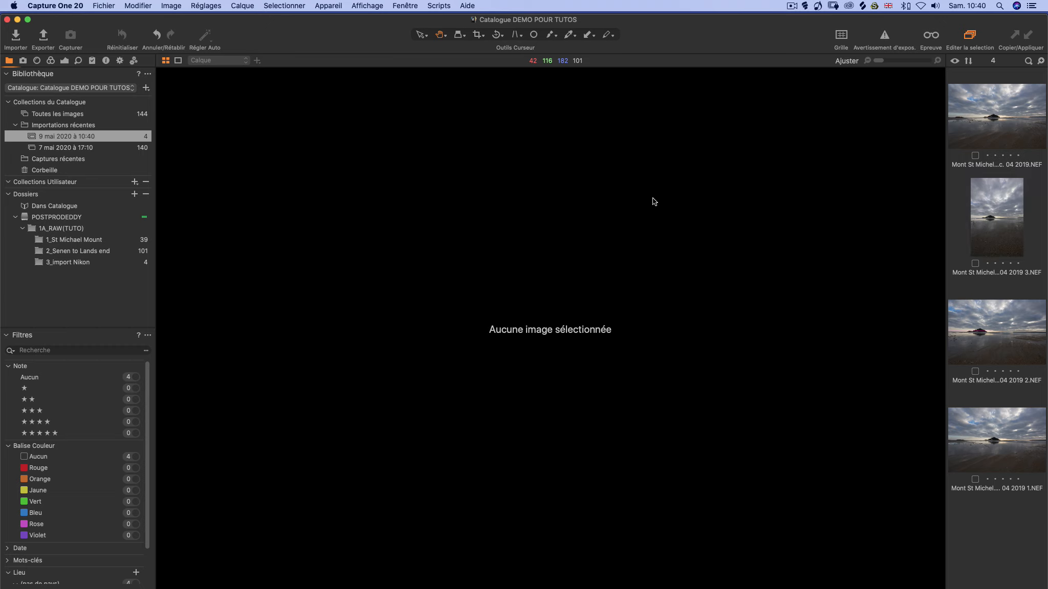
click(66, 263)
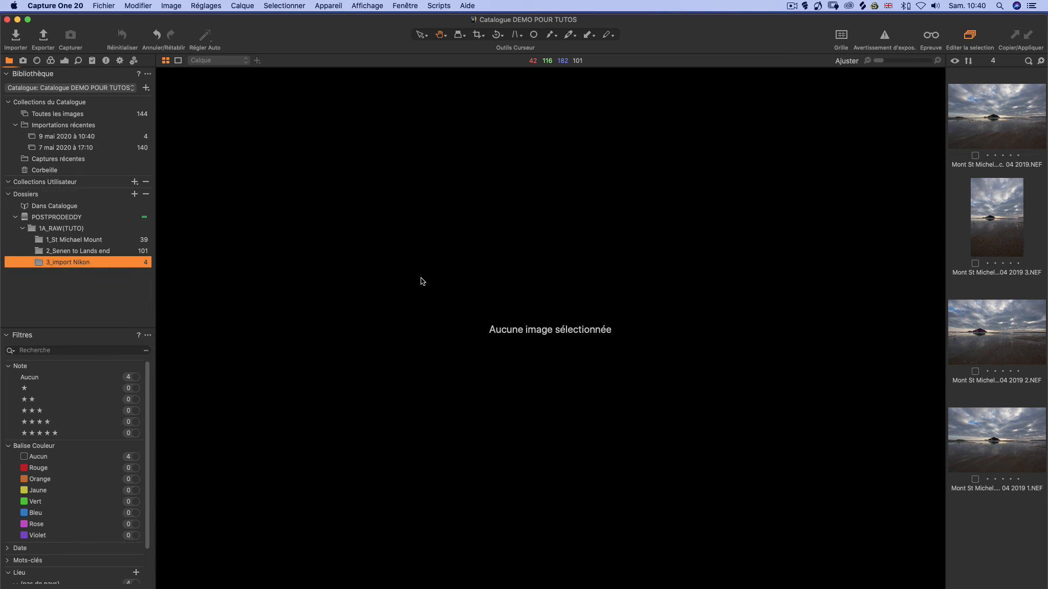
key(Up)
click(69, 261)
Step: Open the 2_Senen to Lands end folder and look through its images as enlarged thumbnails in the full grid
click(73, 240)
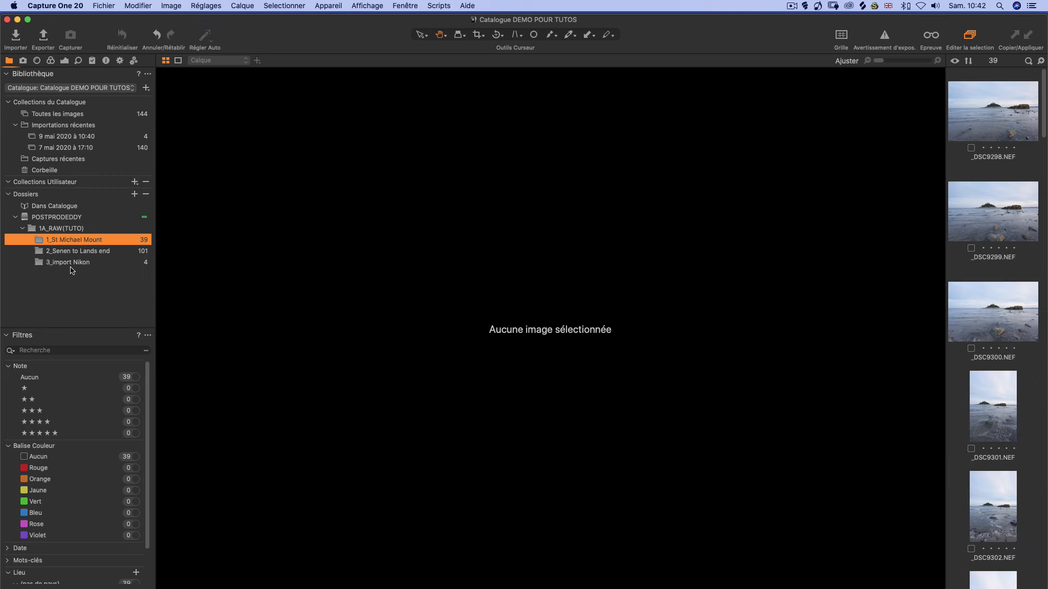
click(72, 252)
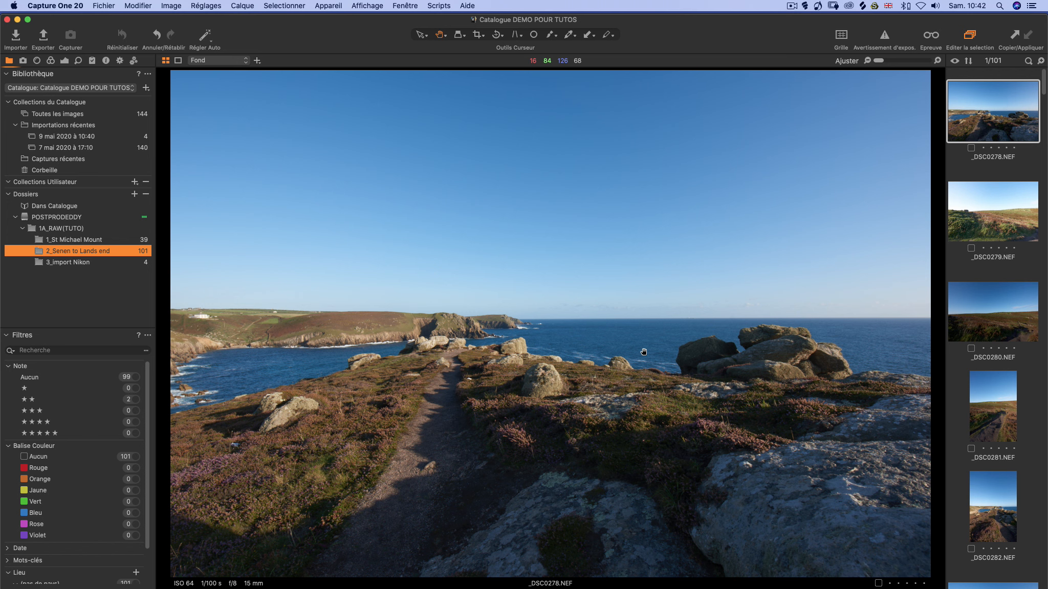
key(g)
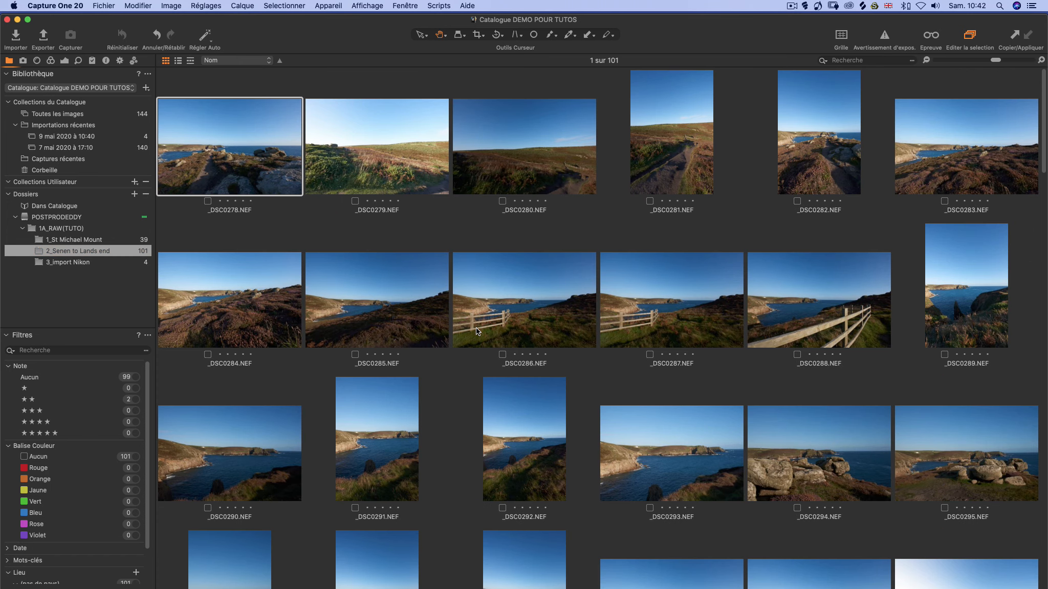
key(g)
key(g)
drag(995, 60, 1030, 59)
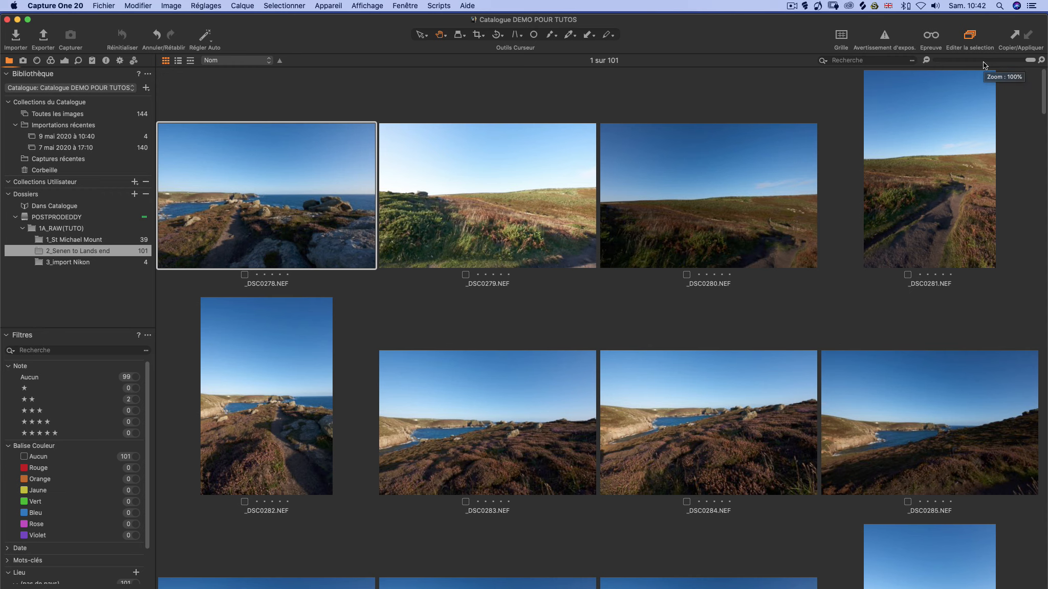
scroll(1045, 93, down, 20)
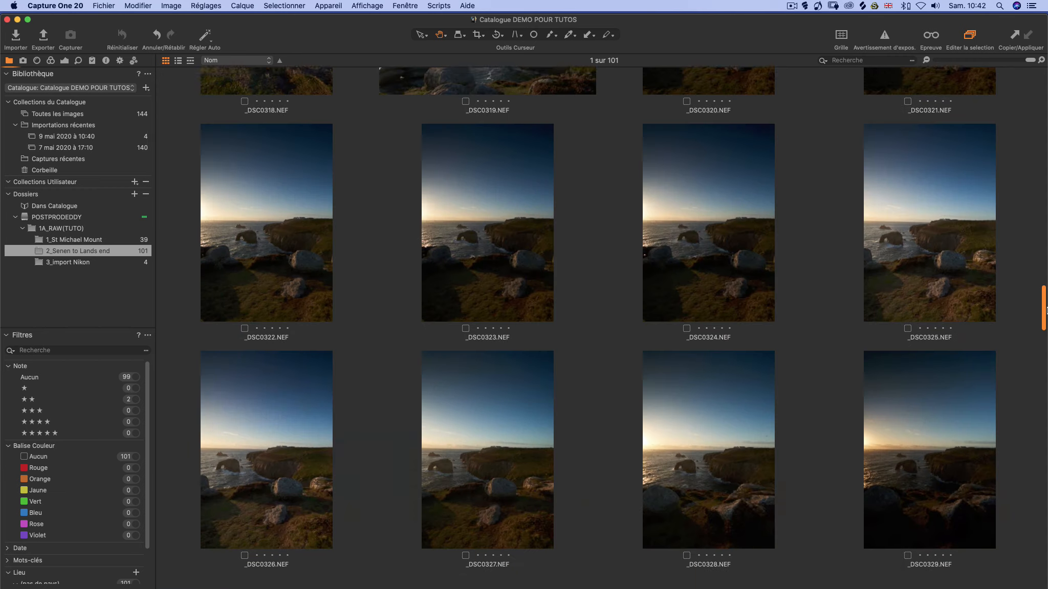
scroll(1044, 335, up, 20)
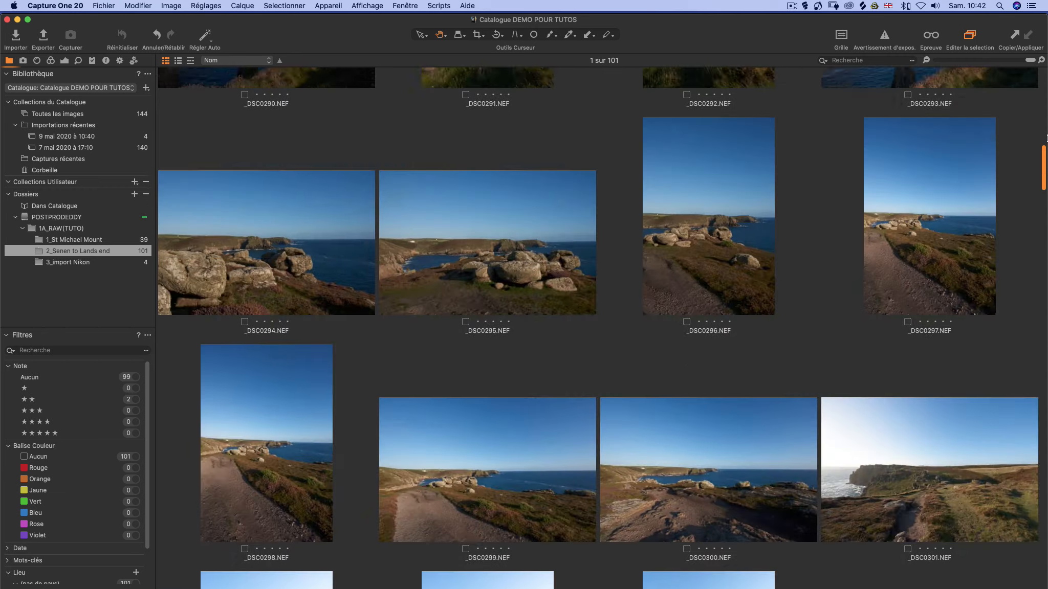
drag(1029, 60, 989, 210)
key(g)
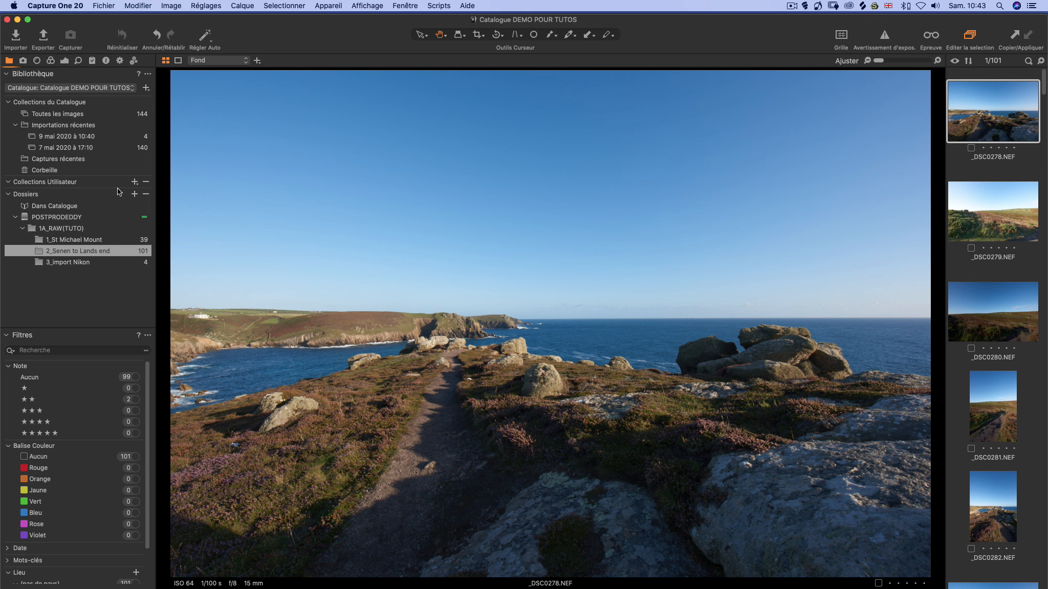
Step: Create a project named "Sennen-Land's end" in the user collections
click(134, 182)
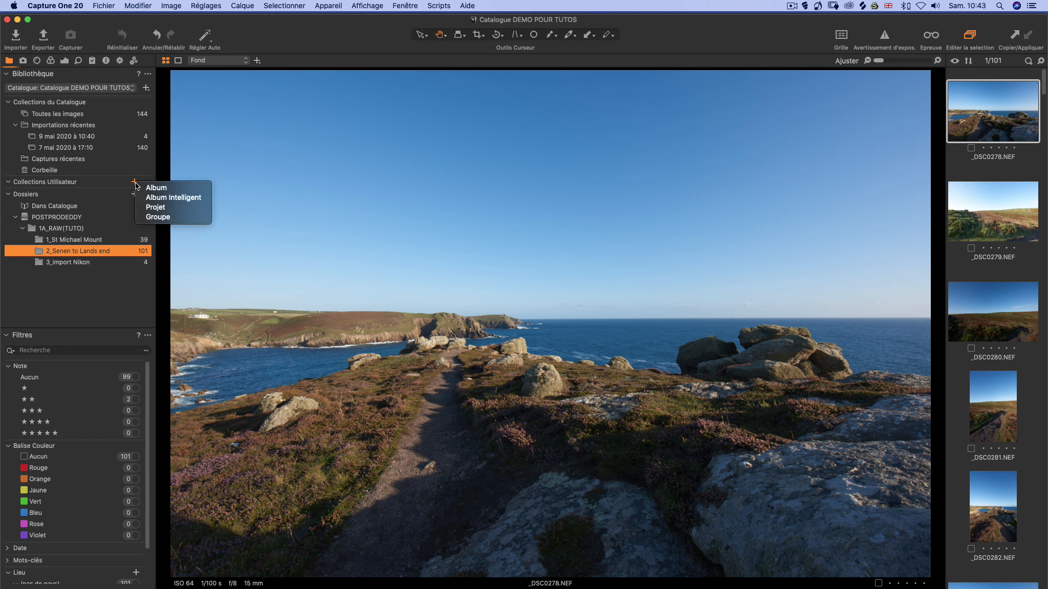
click(160, 207)
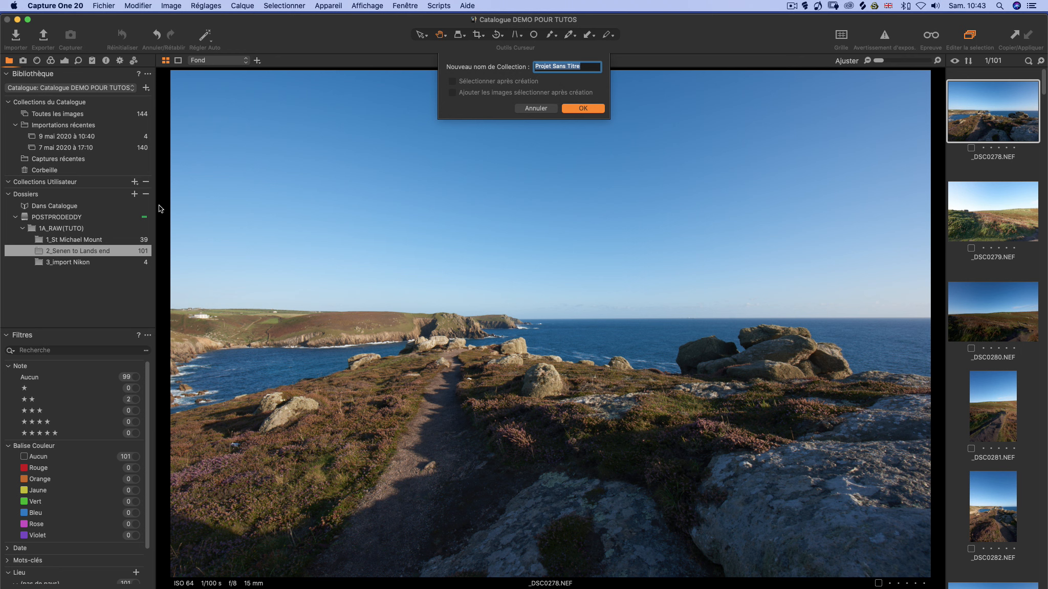
key(BackSpace)
key(shift+BackSpace)
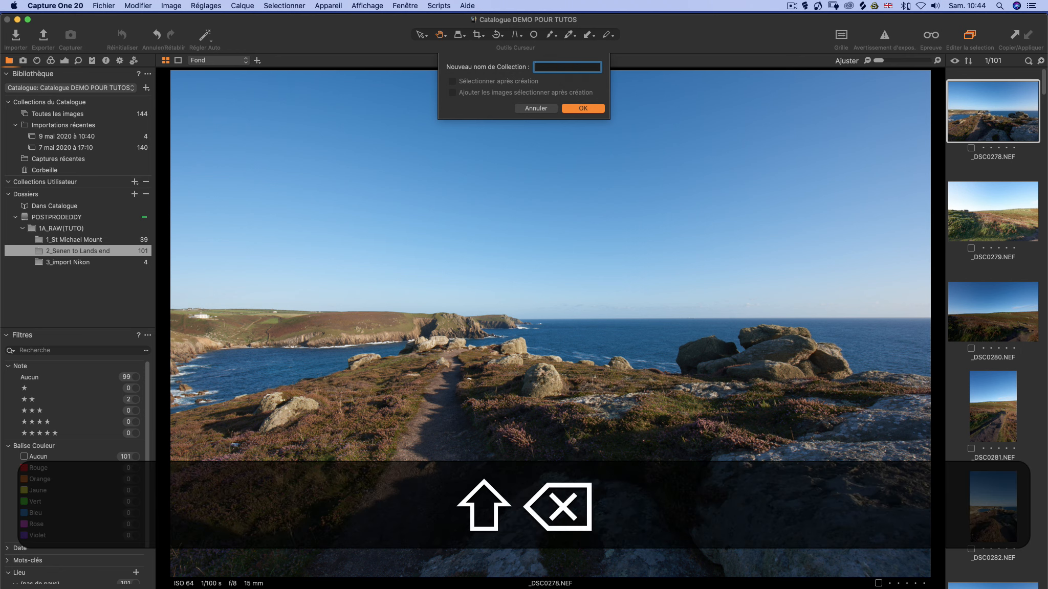
text(Sennent)
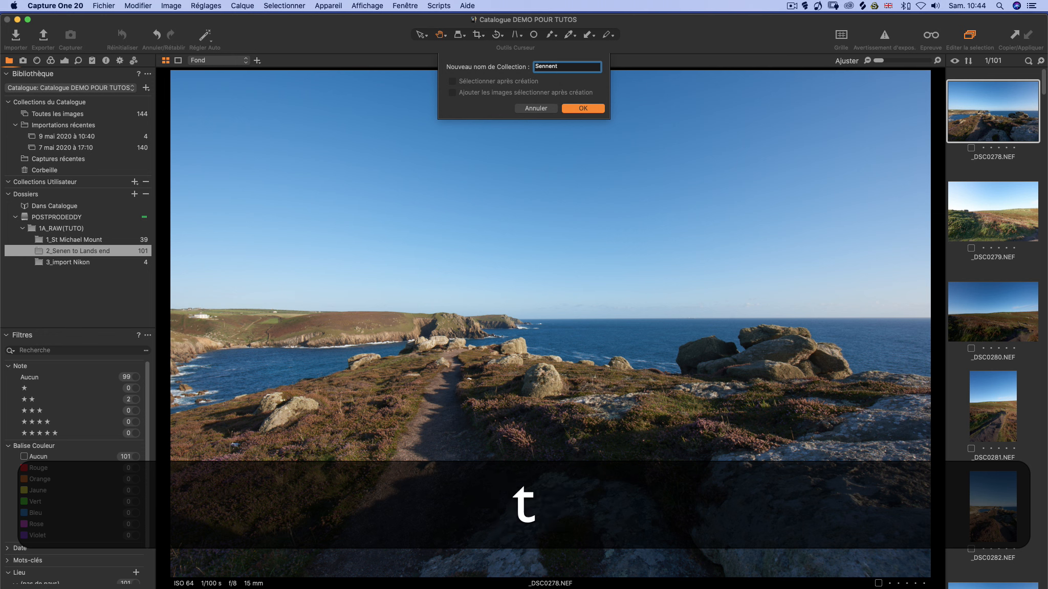
key(BackSpace)
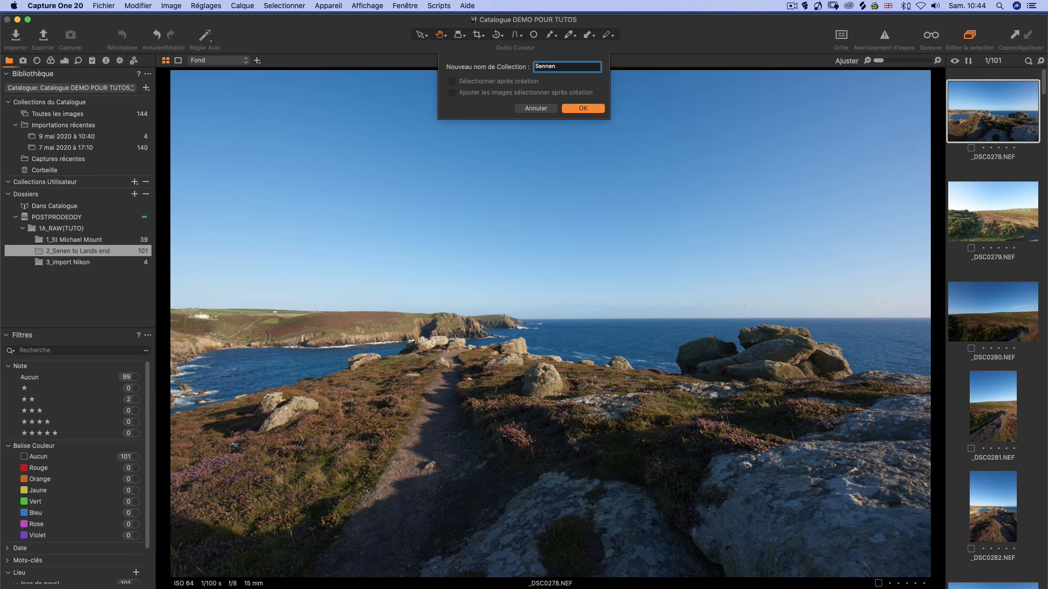
text(-Land's end)
key(BackSpace)
key(BackSpace)
key(BackSpace)
text(end)
click(588, 104)
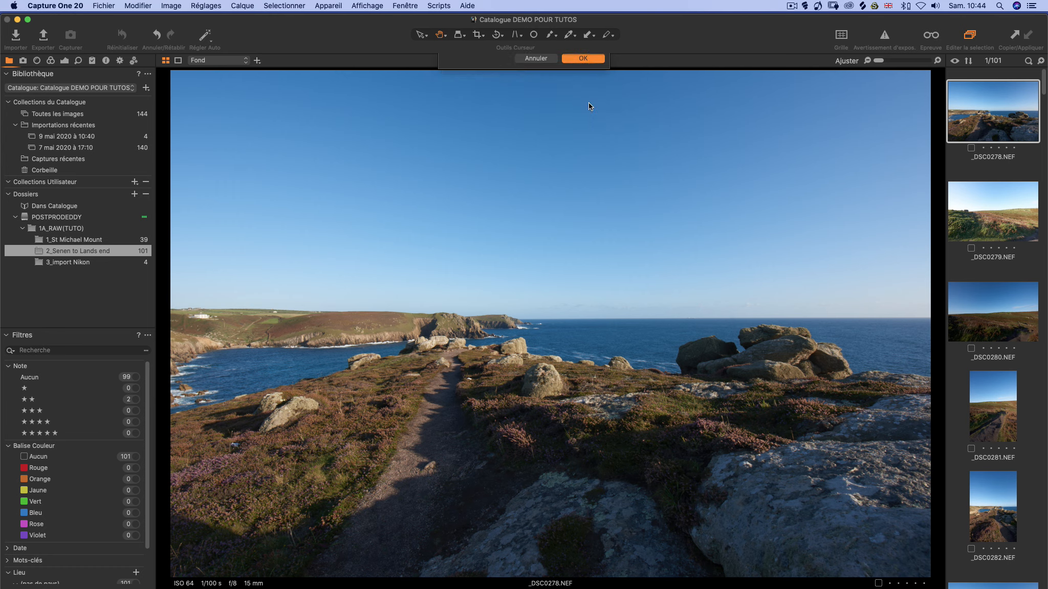
Step: Try to add _DSC0278.NEF from the 2_Senen to Lands end folder directly to the Sennen-Land's end project
click(74, 193)
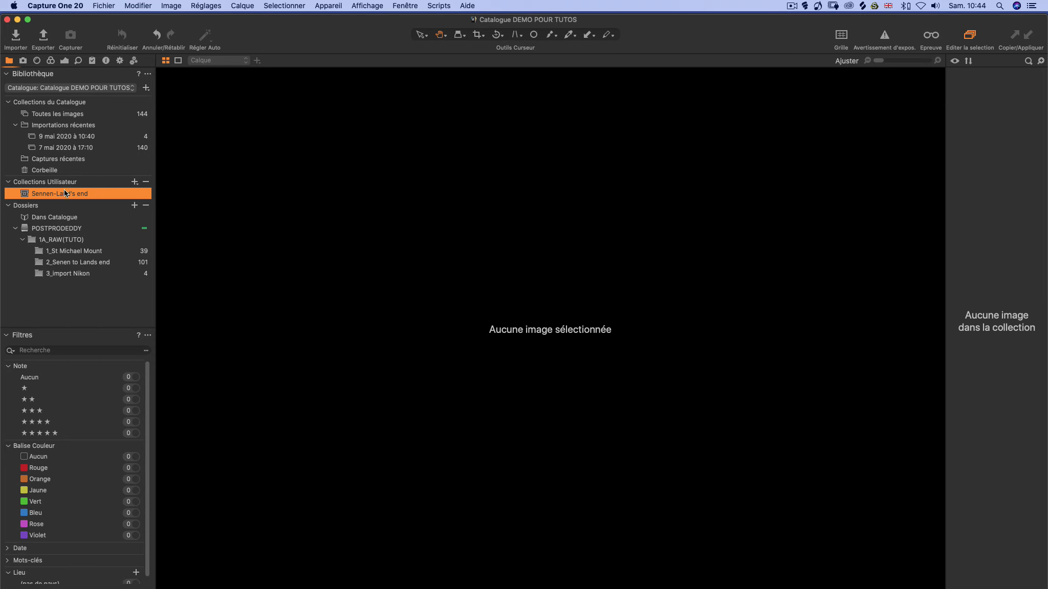
click(84, 262)
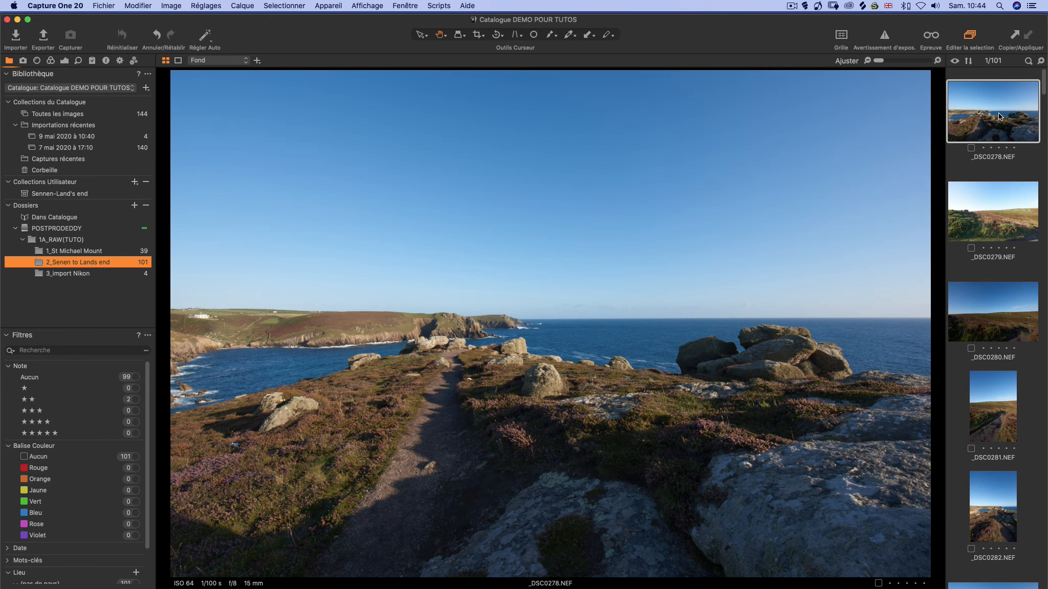
drag(998, 113, 54, 191)
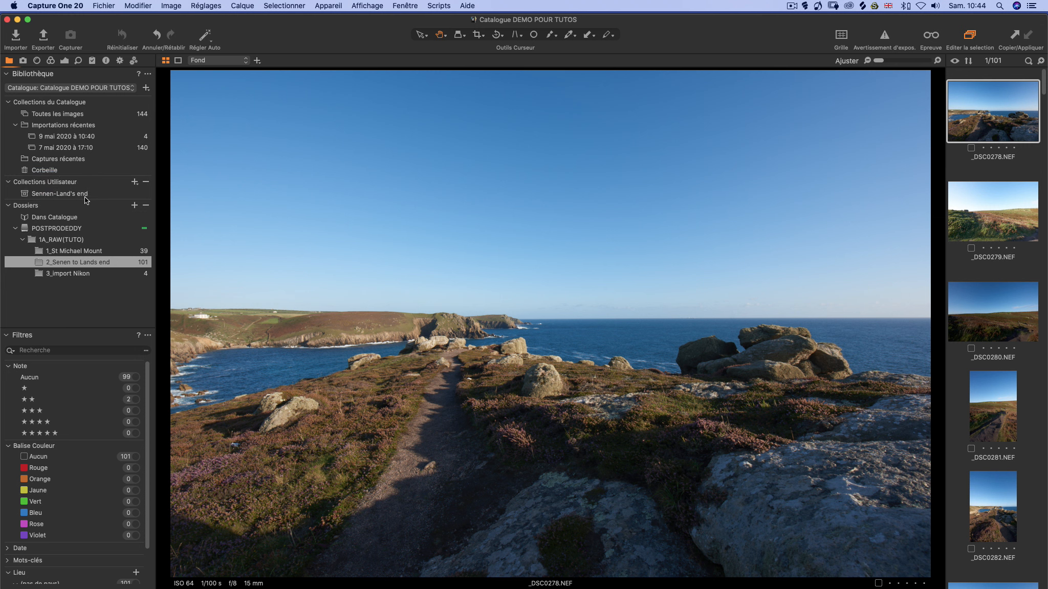
click(63, 193)
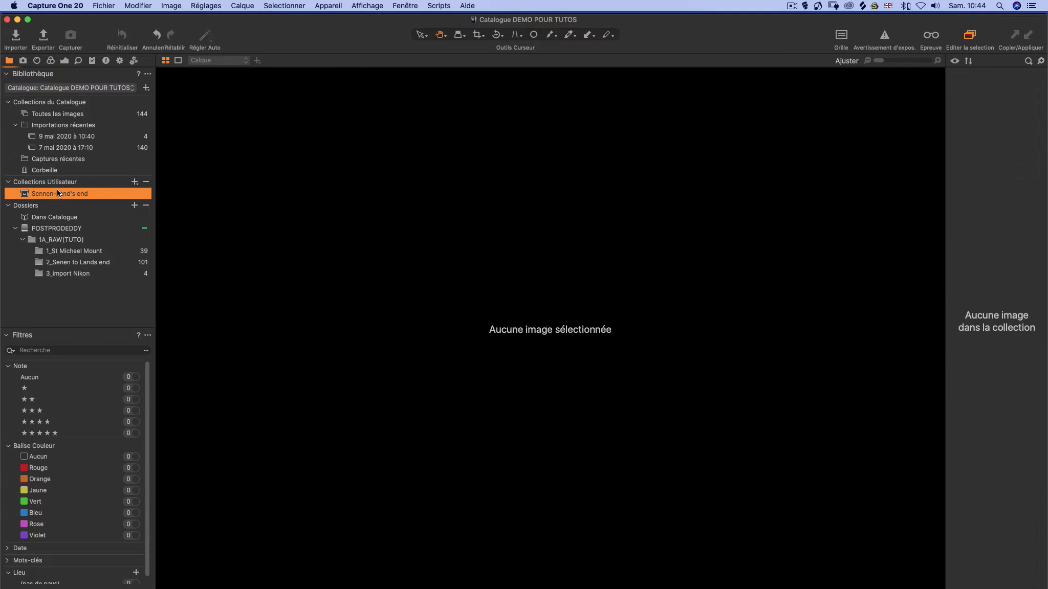
Step: Create an album named "Cornish Coast" inside the Sennen-Land's end project and open it
right_click(59, 193)
mouse_move(63, 196)
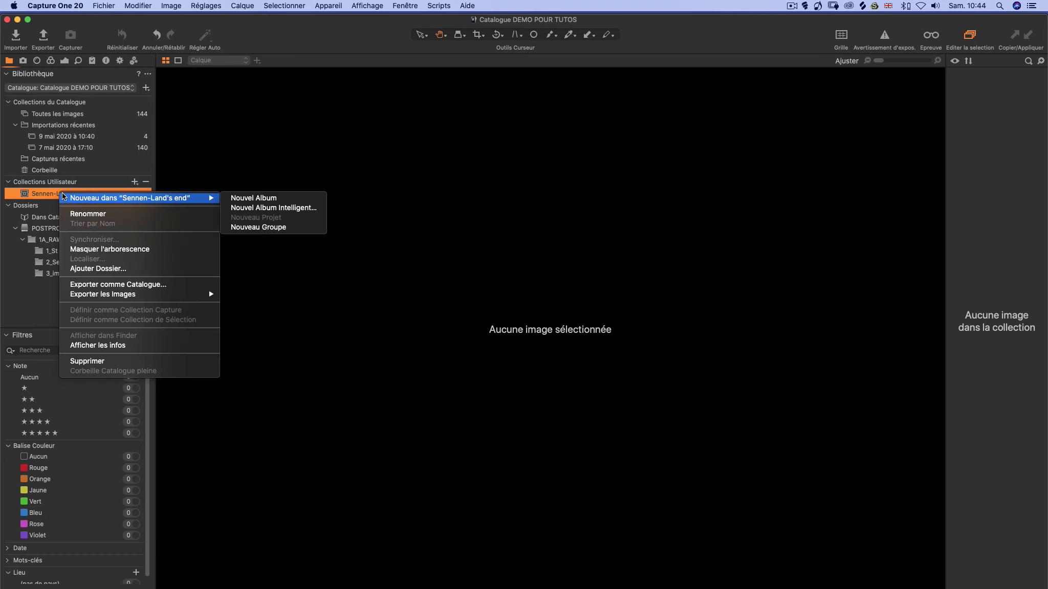
click(256, 198)
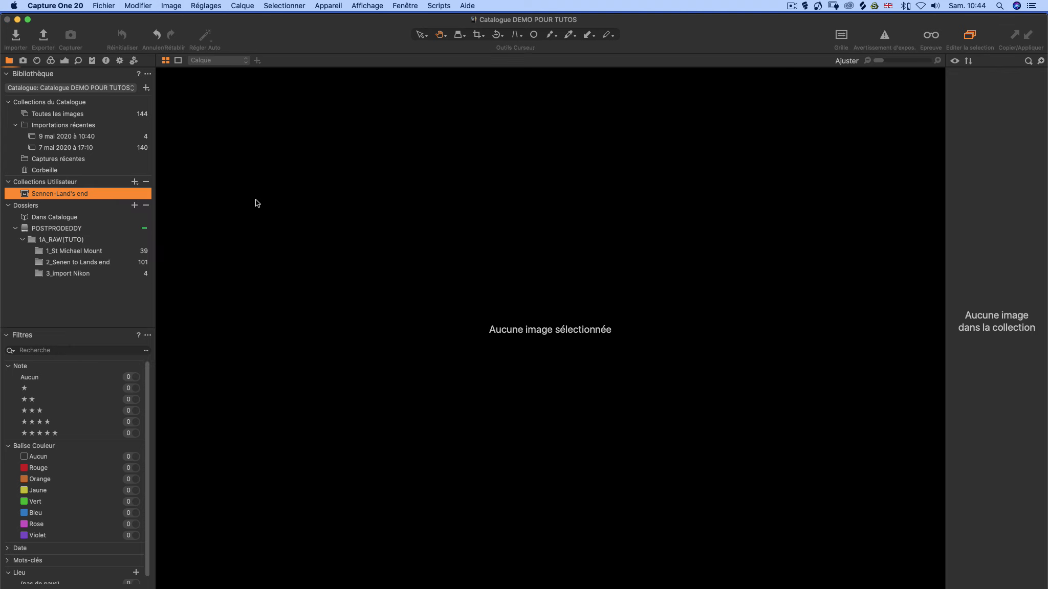
text(Cor)
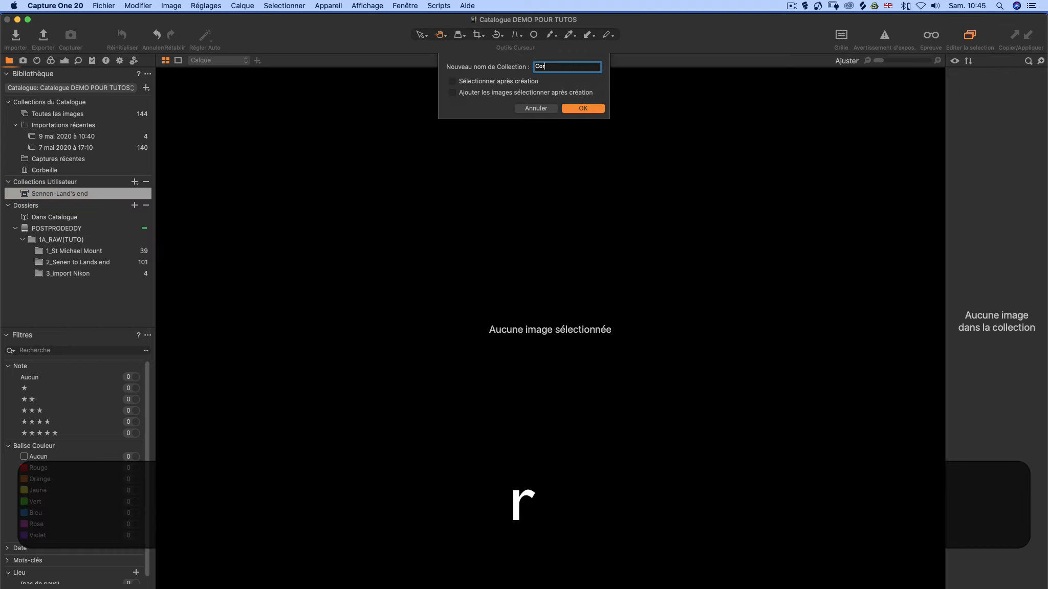
text(nish Coast)
click(596, 108)
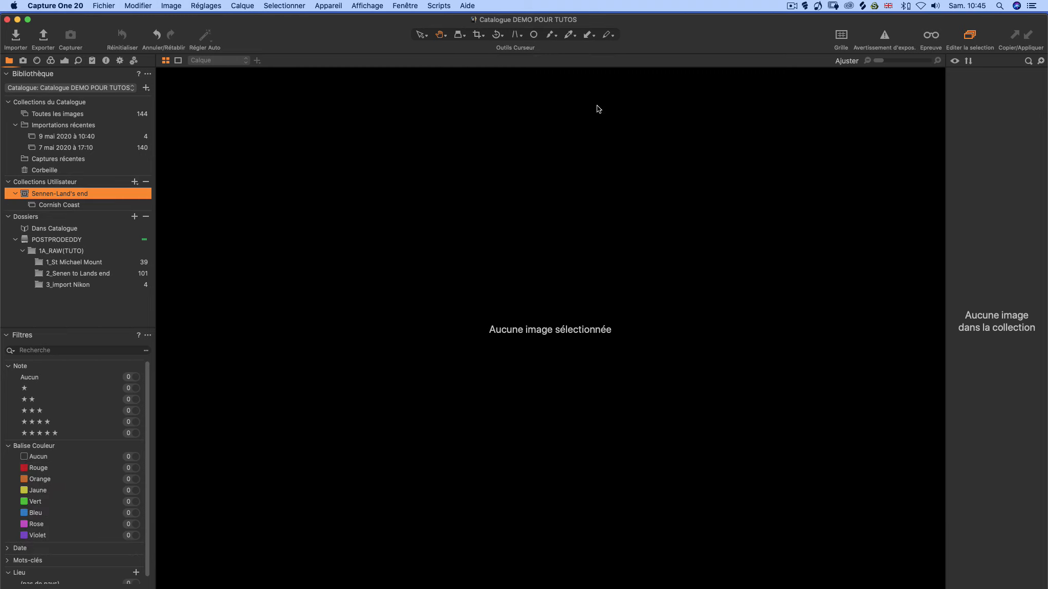
click(69, 205)
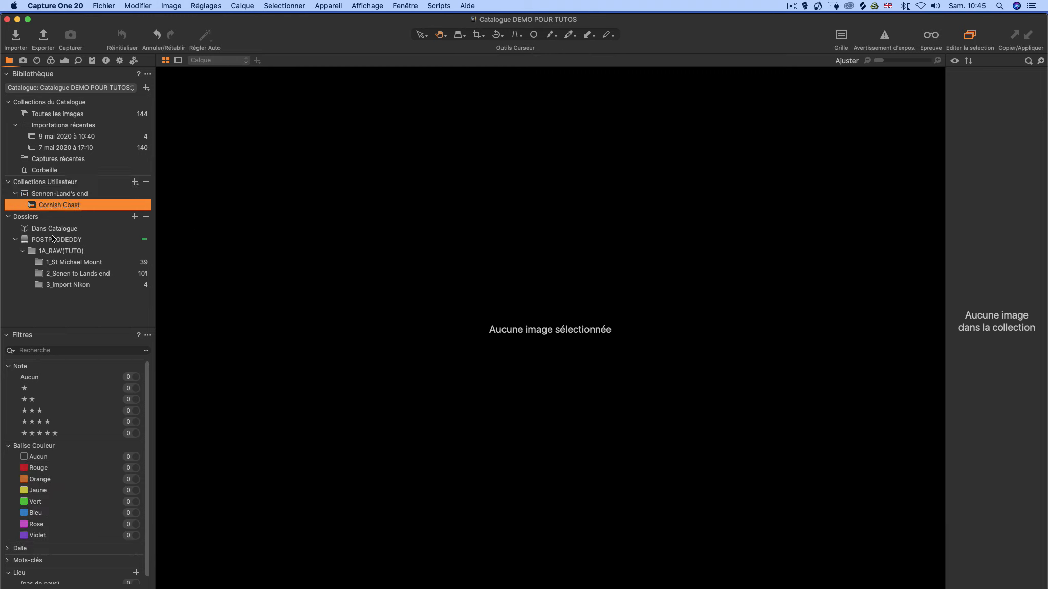
Step: Add _DSC0278.NEF from the 2_Senen to Lands end folder to the Cornish Coast album and view it there
click(86, 274)
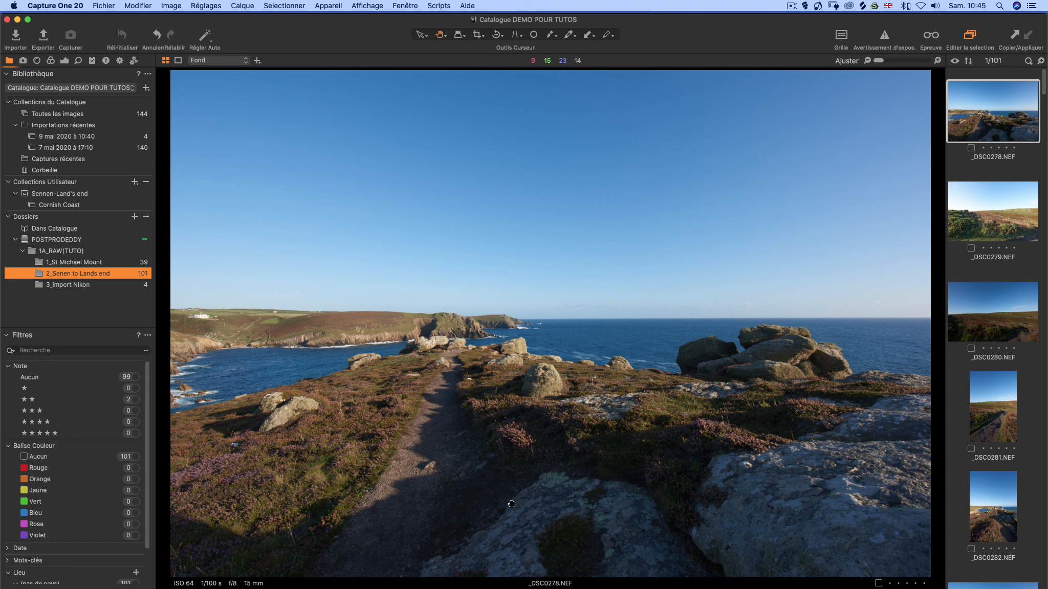
drag(1002, 112, 65, 210)
click(70, 206)
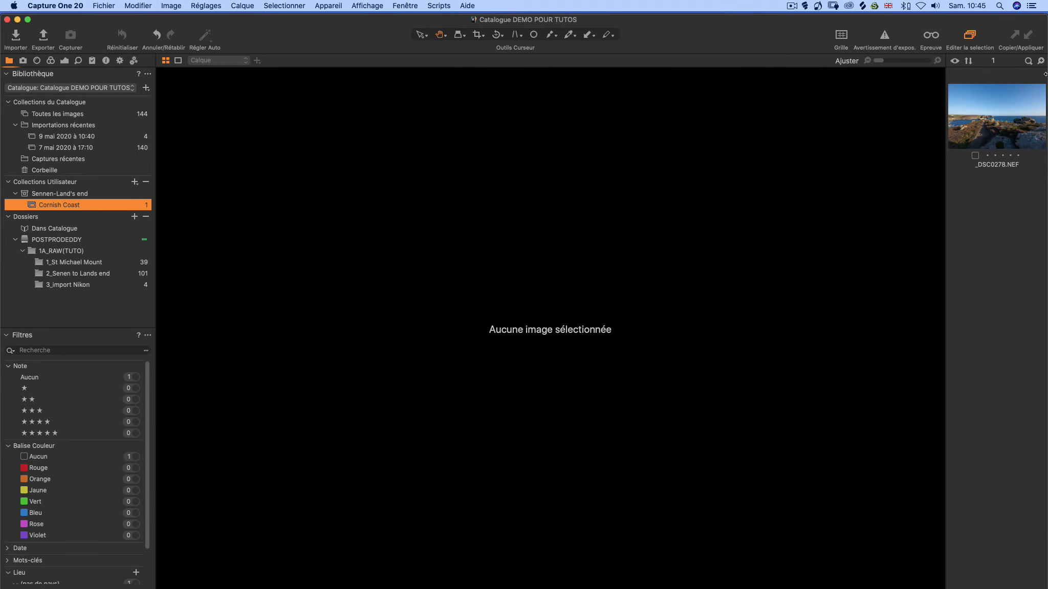
click(1014, 106)
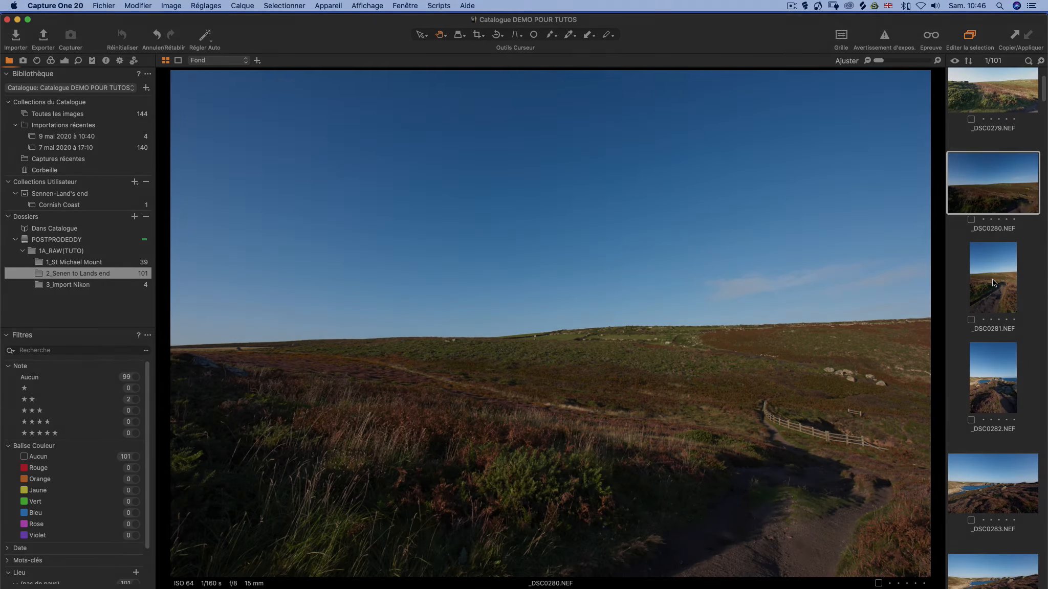
Step: Add _DSC0280.NEF through _DSC0283.NEF from the 2_Senen to Lands end folder to the Cornish Coast album
click(992, 280)
click(983, 188)
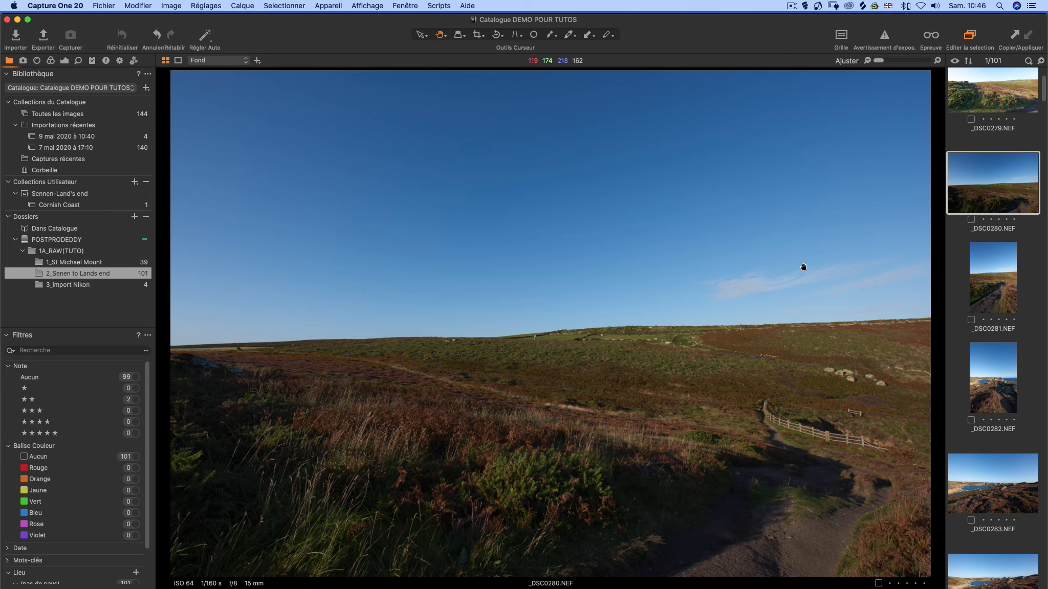
key(g)
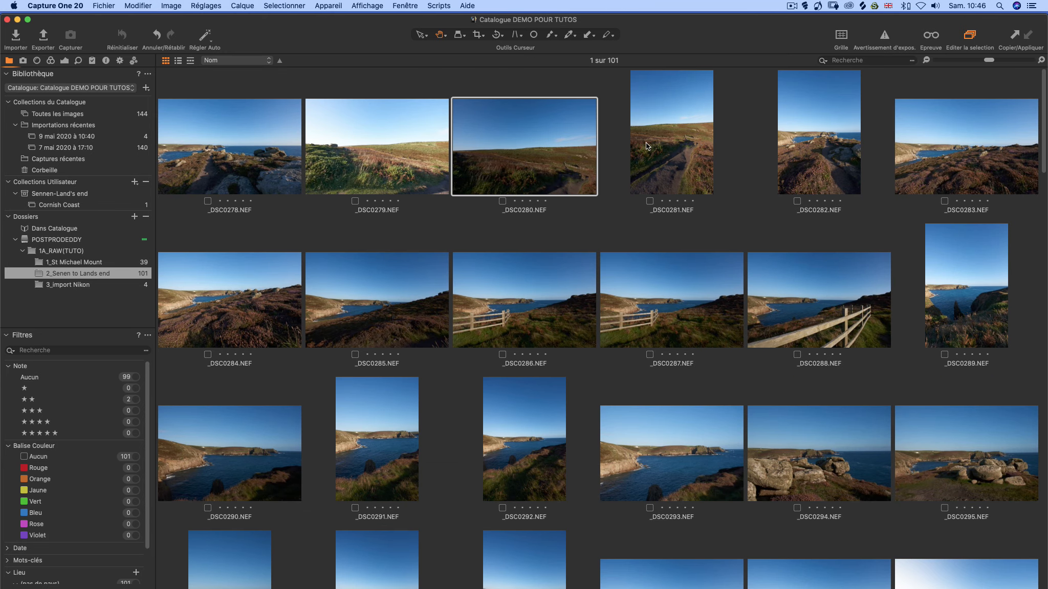
shift+click(646, 143)
shift+click(800, 144)
shift+click(984, 167)
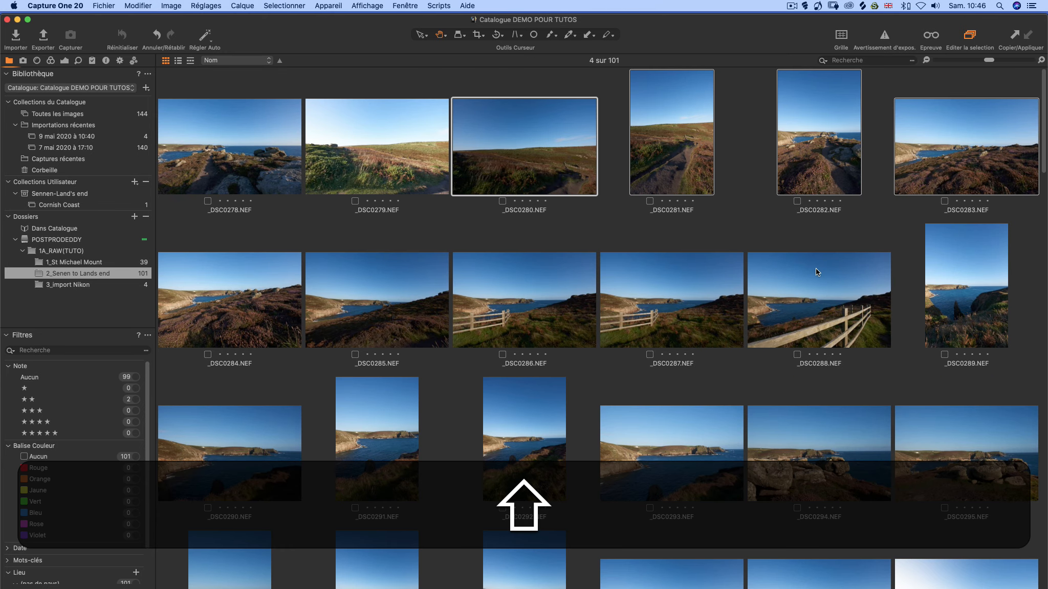
drag(546, 173, 59, 204)
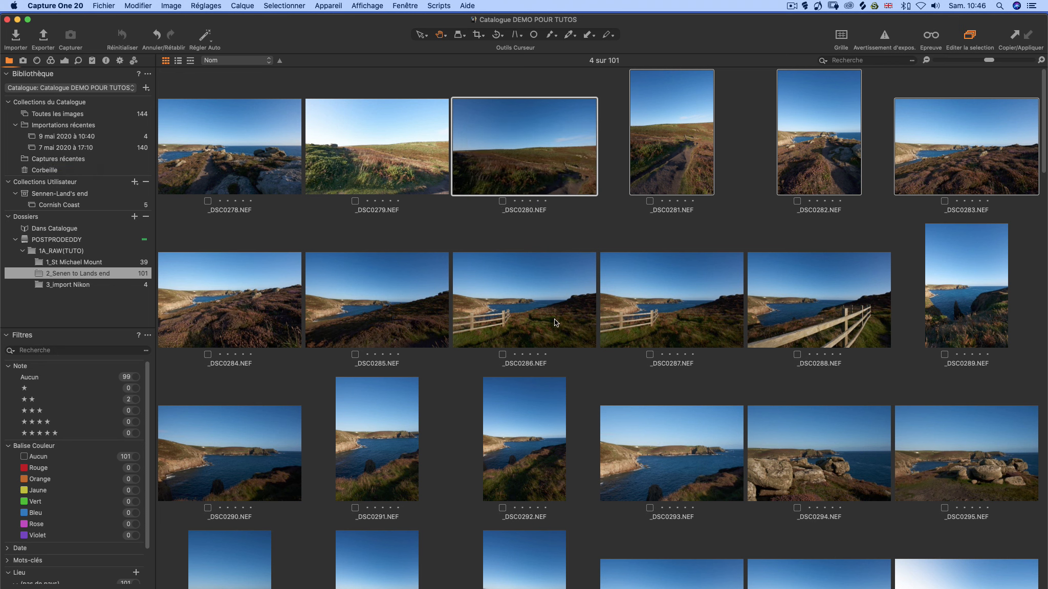
Step: Open the Cornish Coast album and look at its images in the full grid, returning to the single-image viewer
click(66, 205)
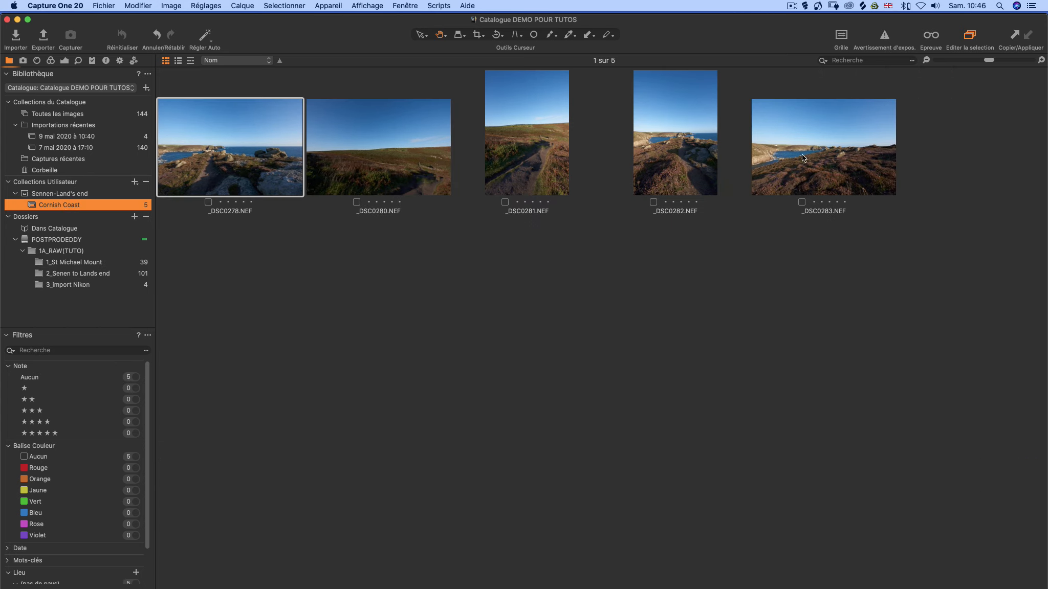
key(g)
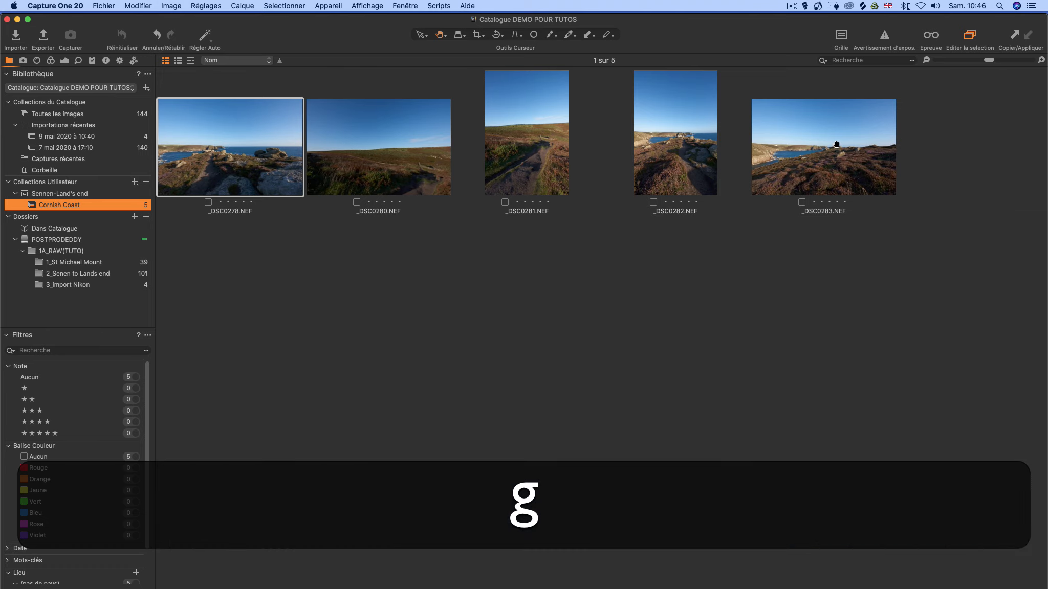
key(g)
double_click(893, 133)
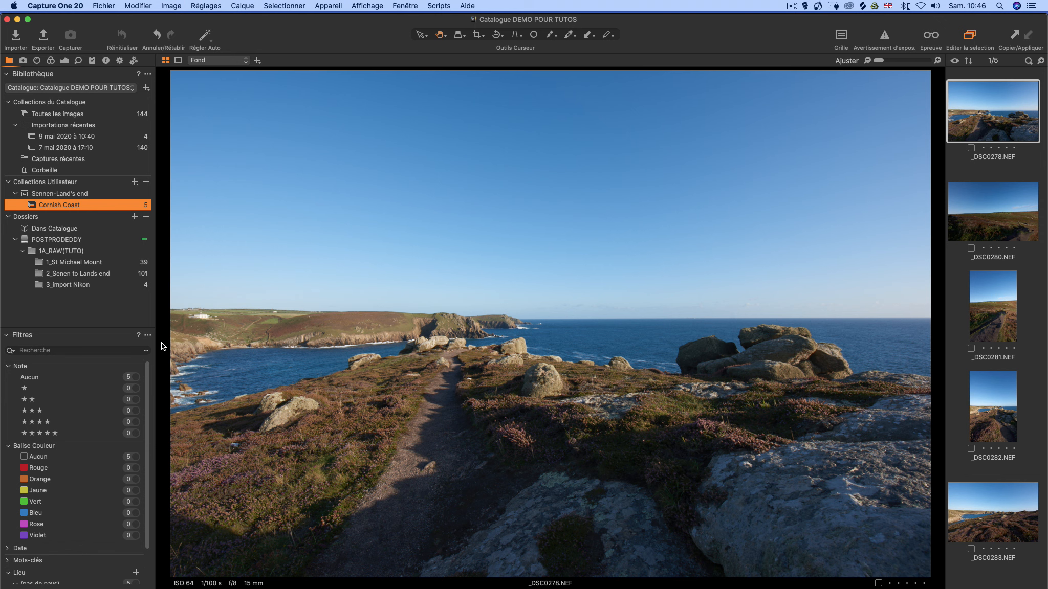
Step: Start a new smart album inside the Sennen-Land's end project and name it "Best photos"
click(75, 195)
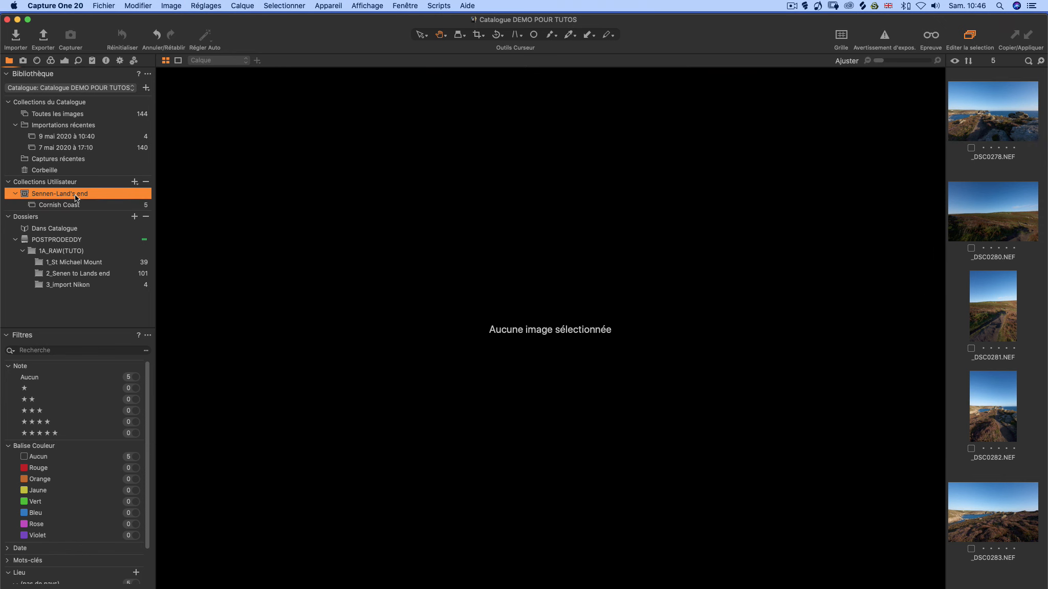
right_click(76, 197)
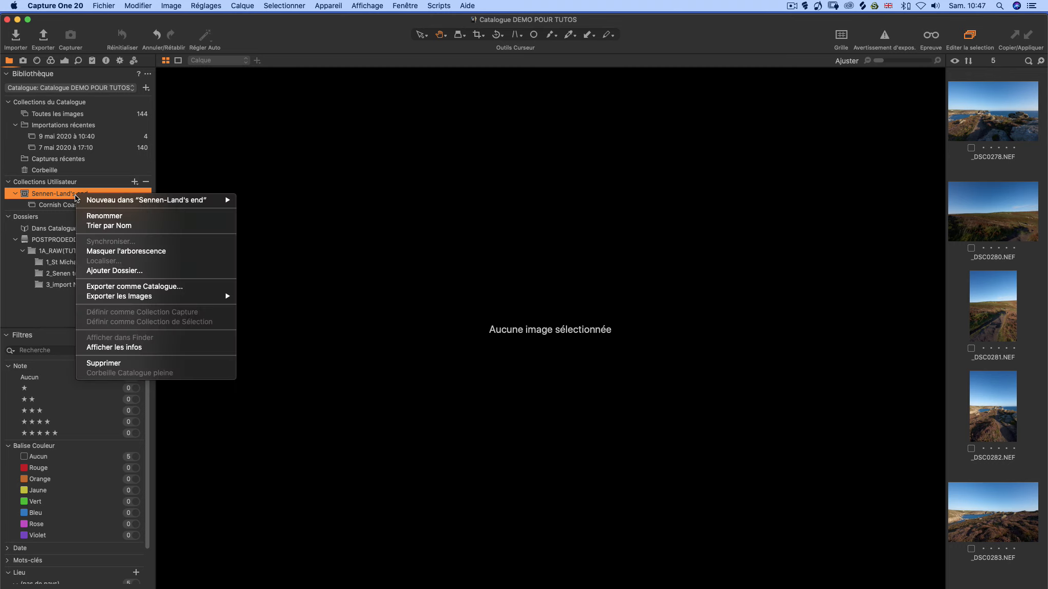
mouse_move(134, 204)
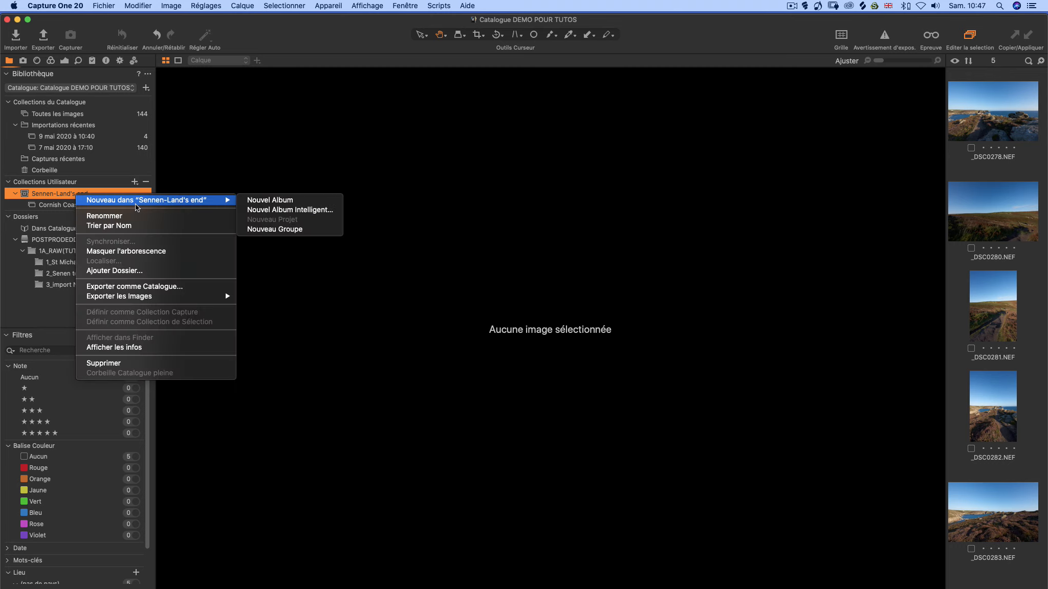
click(303, 214)
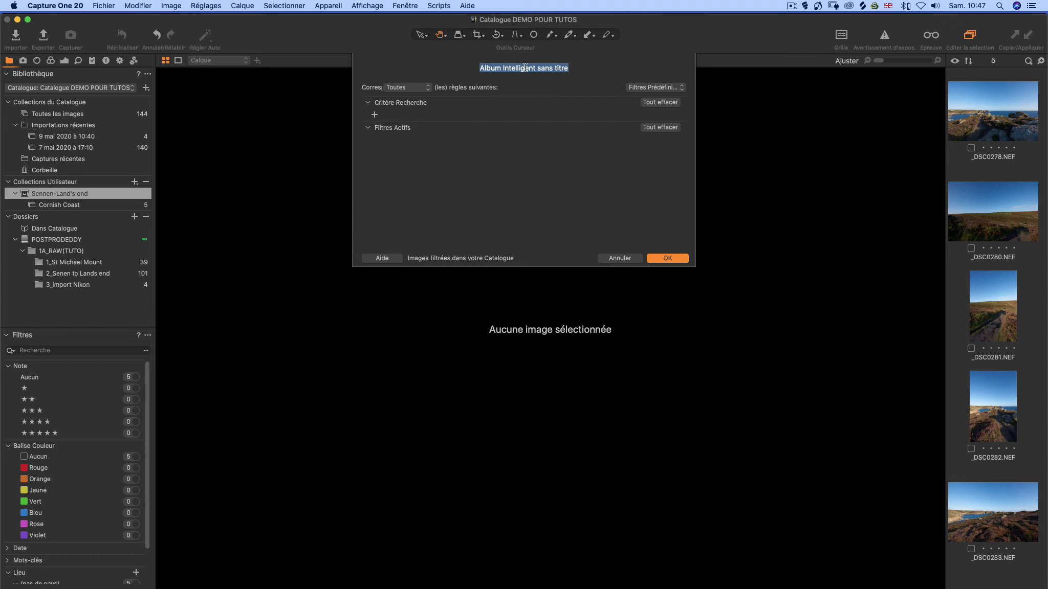
triple_click(566, 68)
text(Best photod)
key(BackSpace)
text(s)
Step: Try Date and Focale as search criteria for the Best photos smart album, and remove both rules
click(668, 88)
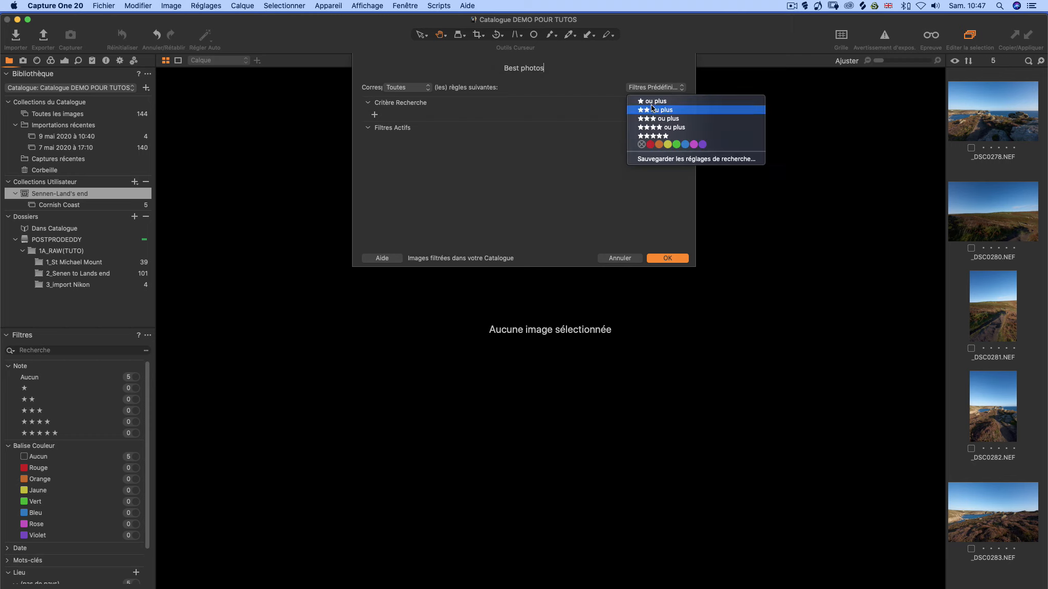
click(483, 156)
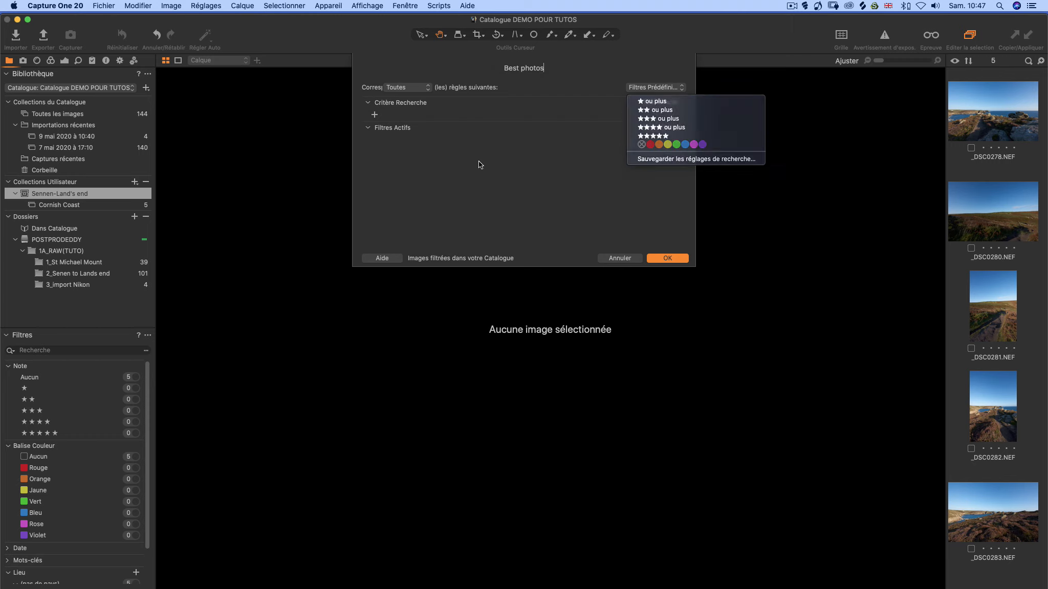
click(375, 115)
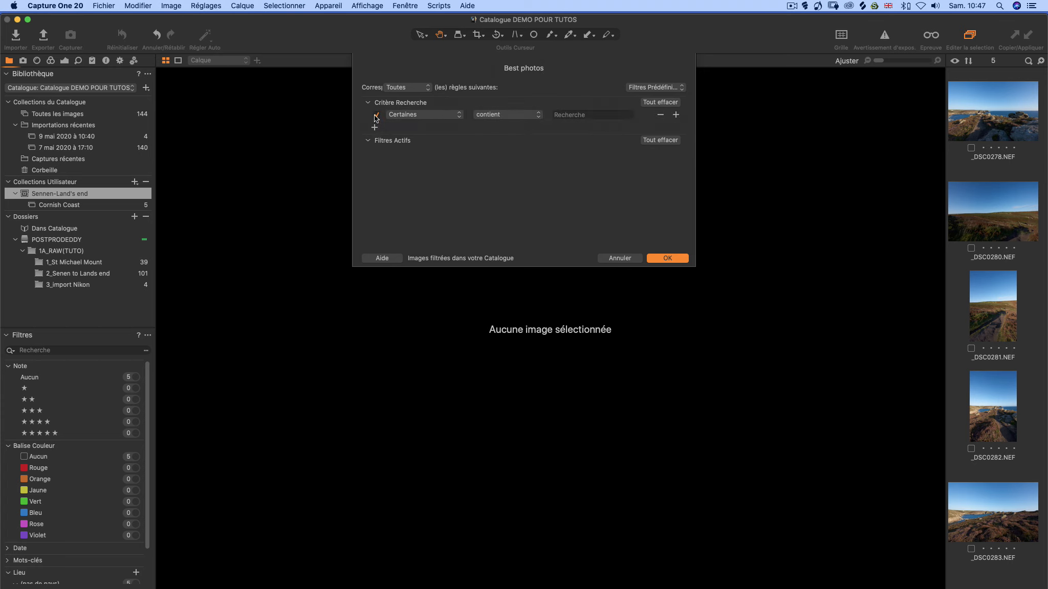
click(436, 114)
mouse_move(445, 582)
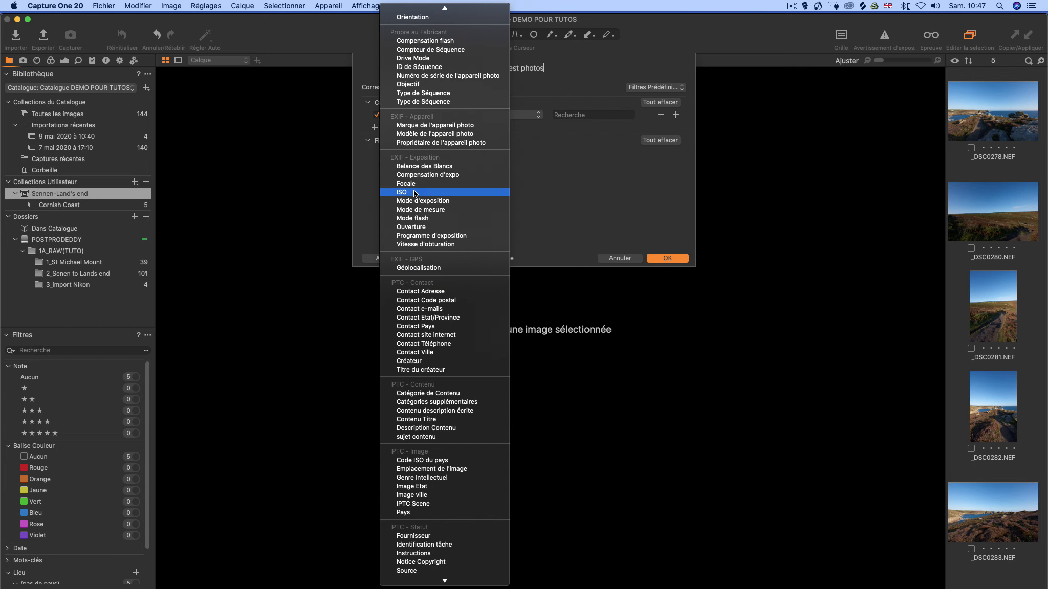
click(563, 190)
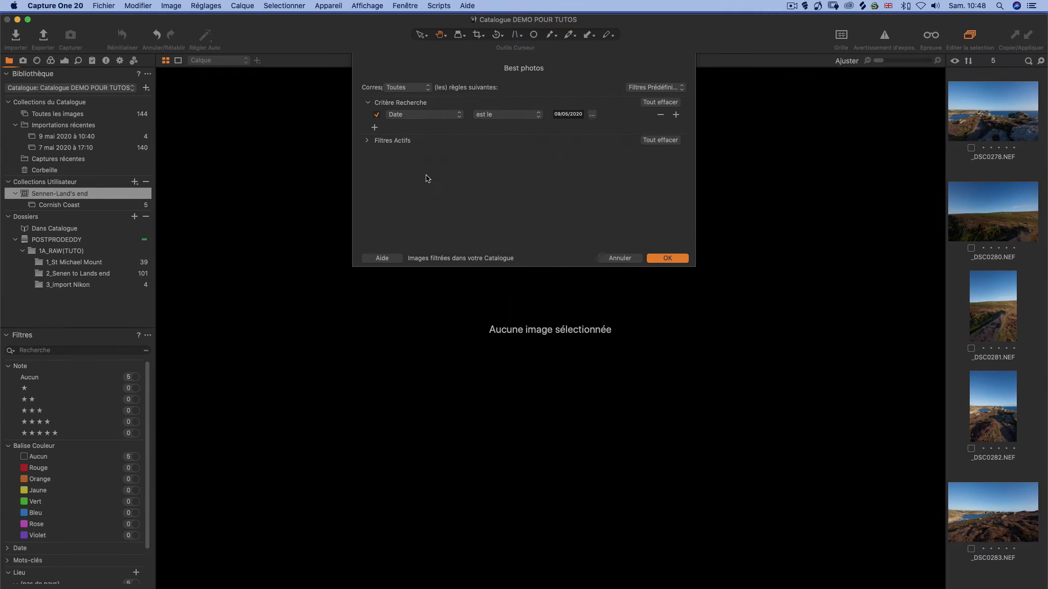
click(375, 128)
click(424, 127)
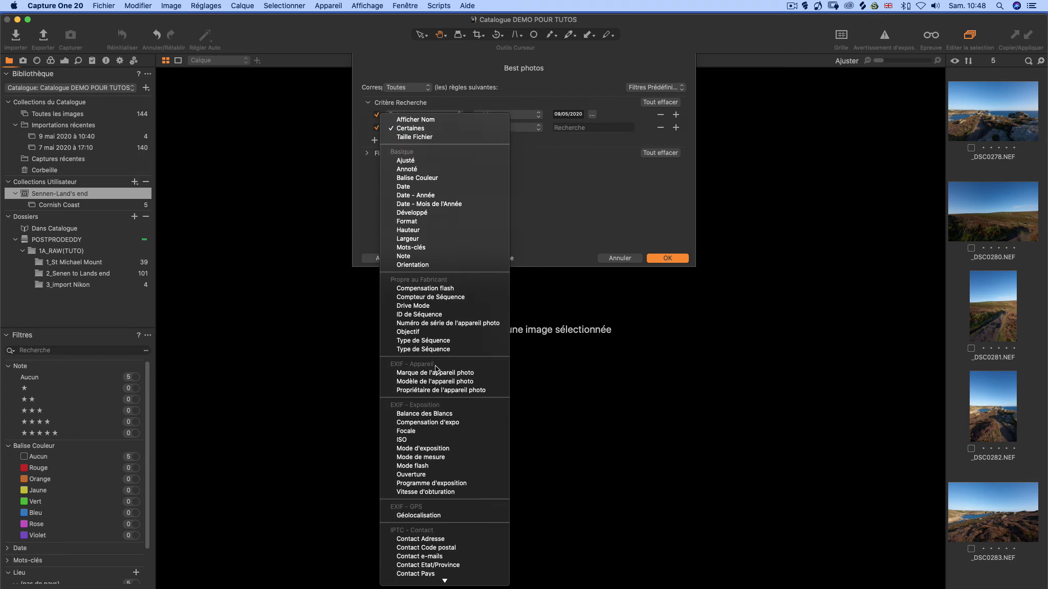
click(445, 431)
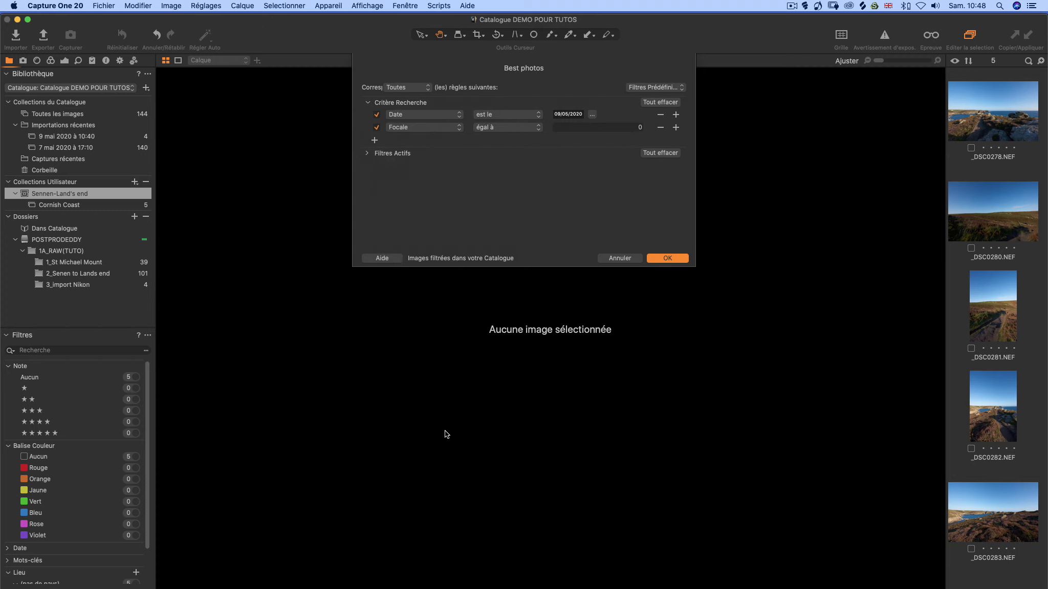
click(660, 127)
click(659, 115)
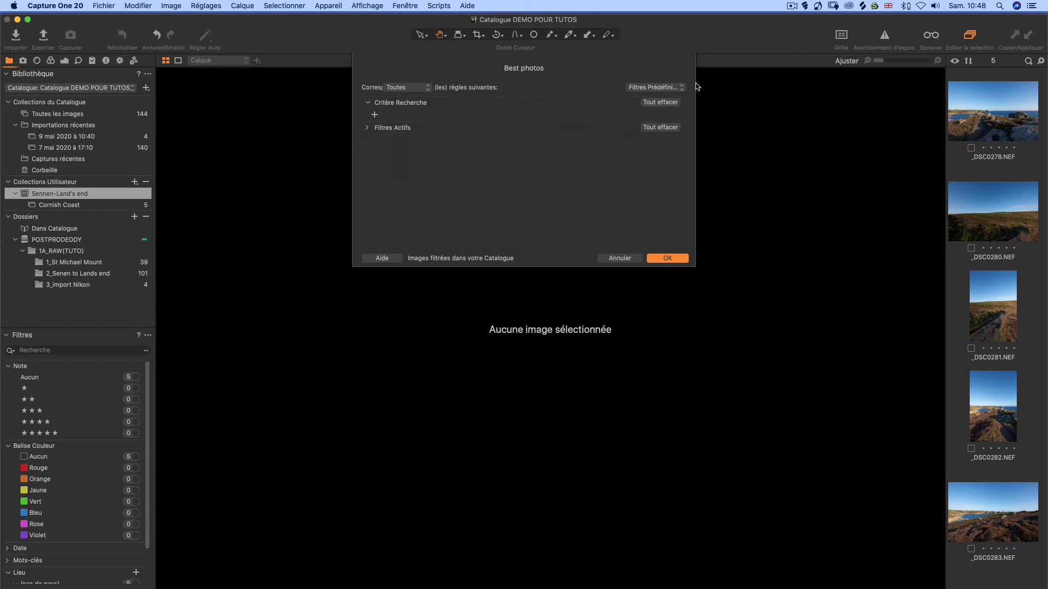
Step: Apply the predefined five-star rating filter to the Best photos smart album, create it and open it
click(681, 89)
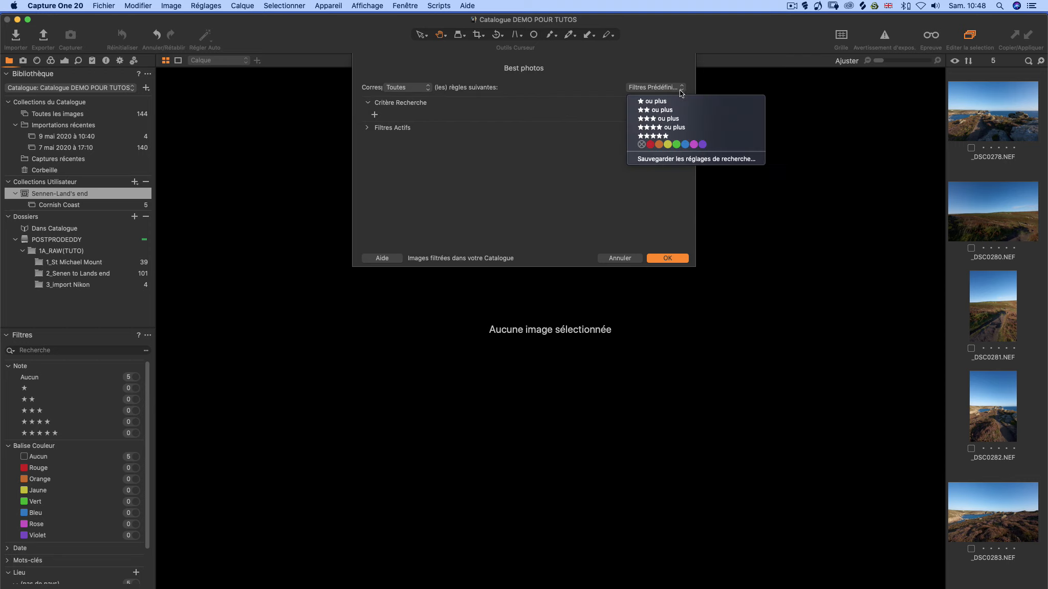
click(660, 136)
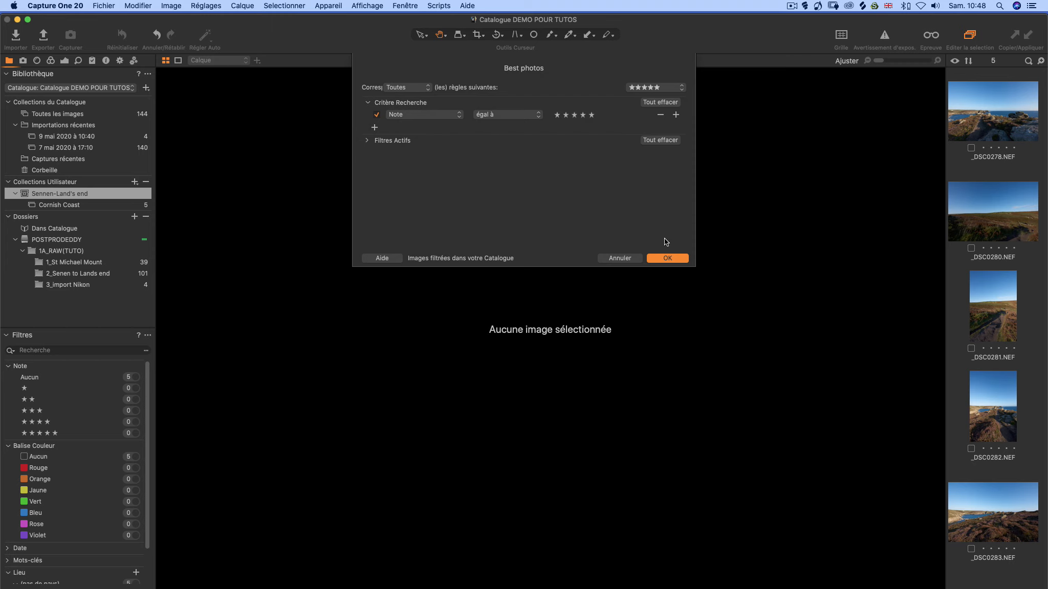
click(668, 259)
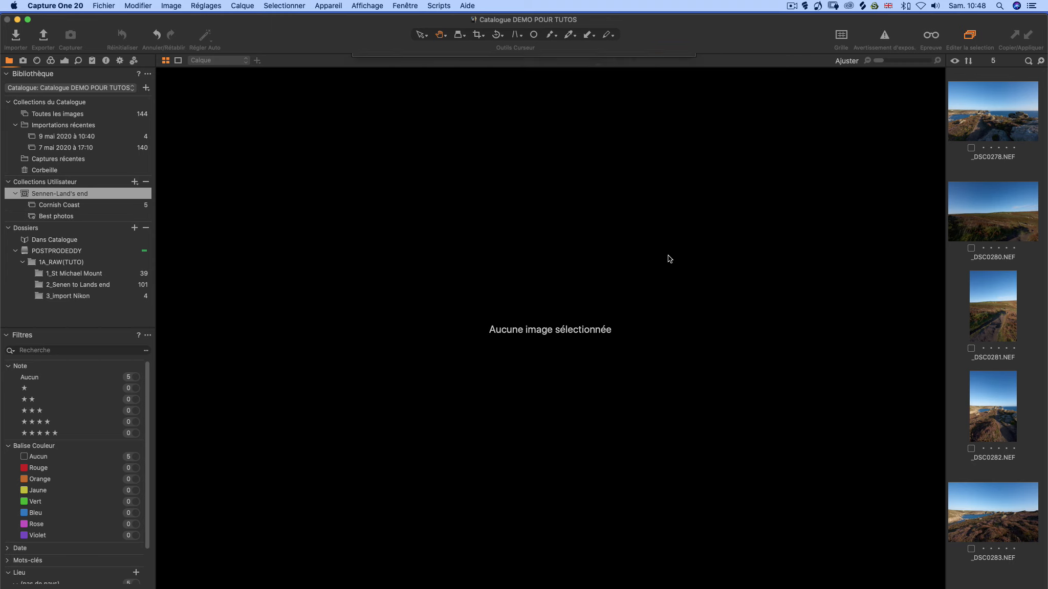
click(59, 217)
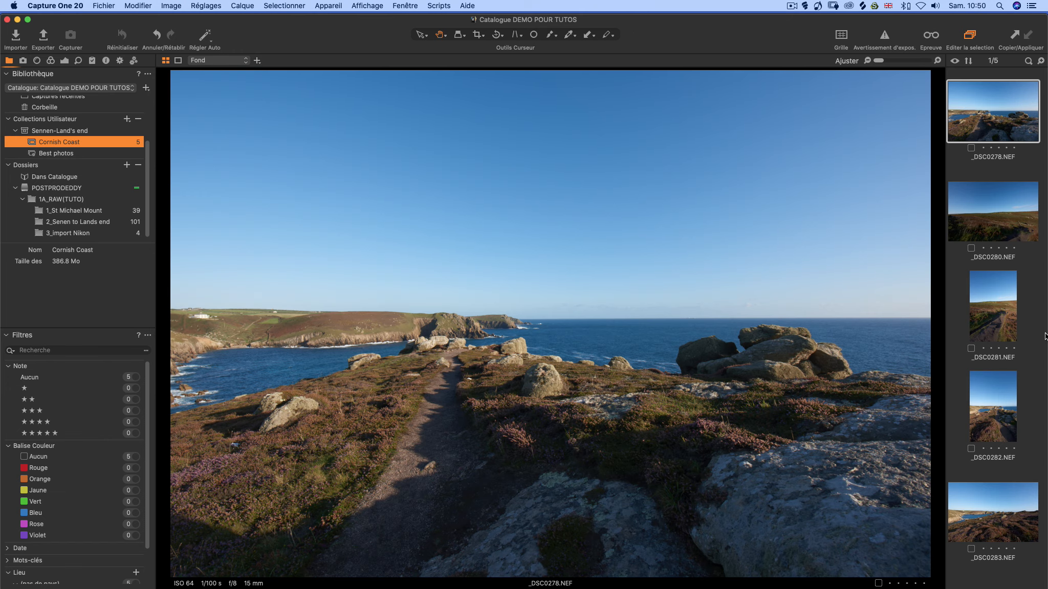
Step: Rate _DSC0278, _DSC0281 and _DSC0282 in the Cornish Coast album five stars, and view the Best photos smart album
click(998, 244)
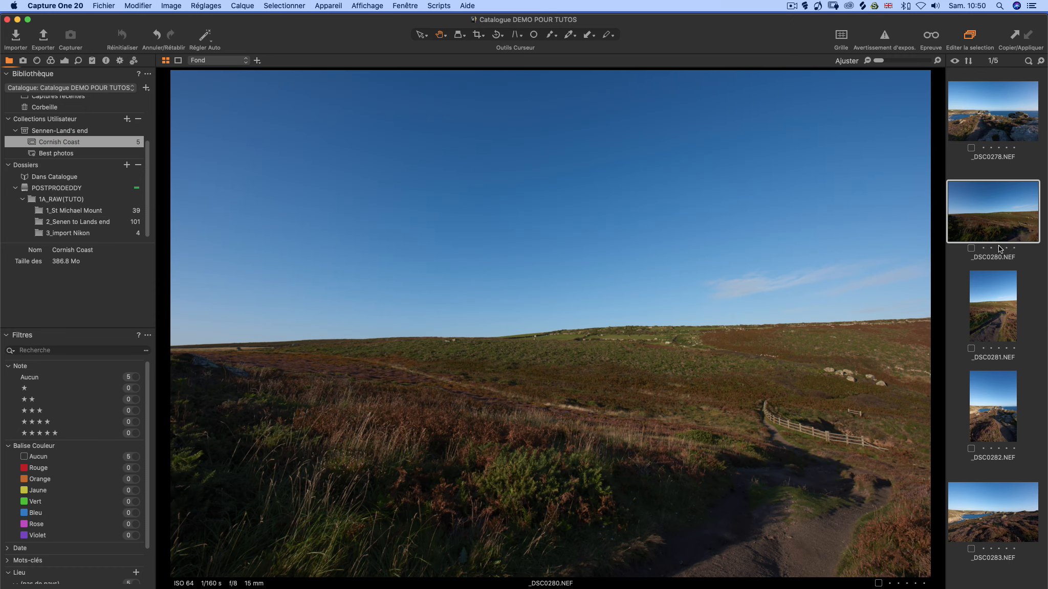
click(998, 288)
click(1000, 139)
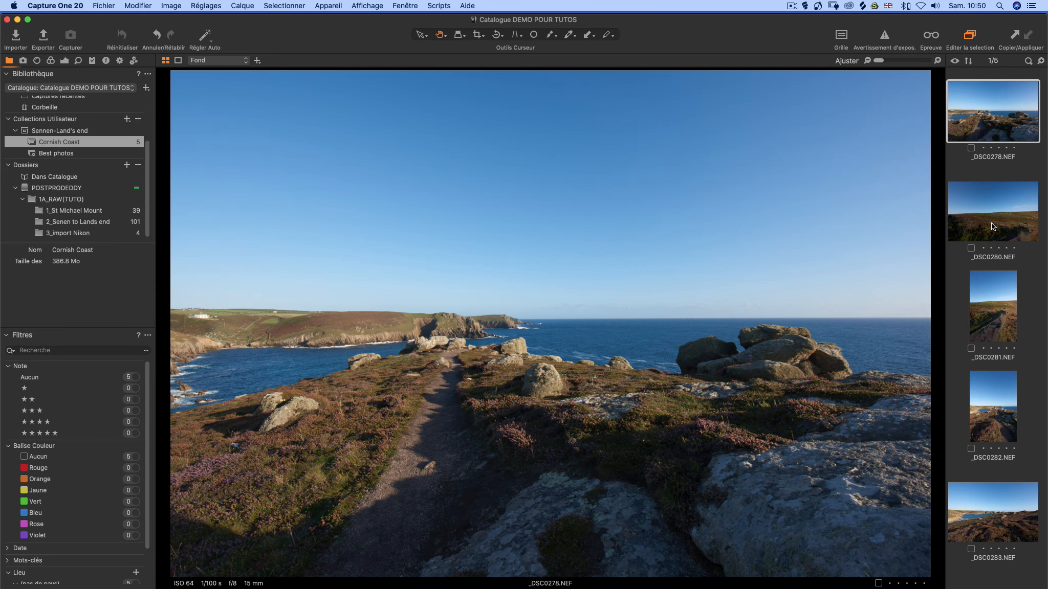
key(5)
click(995, 302)
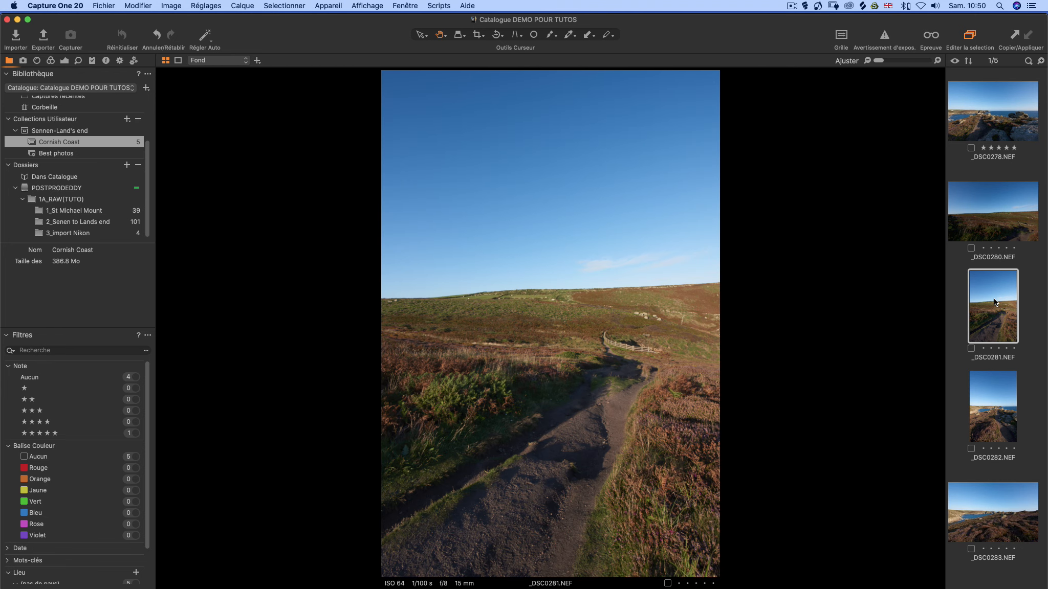
key(5)
click(996, 413)
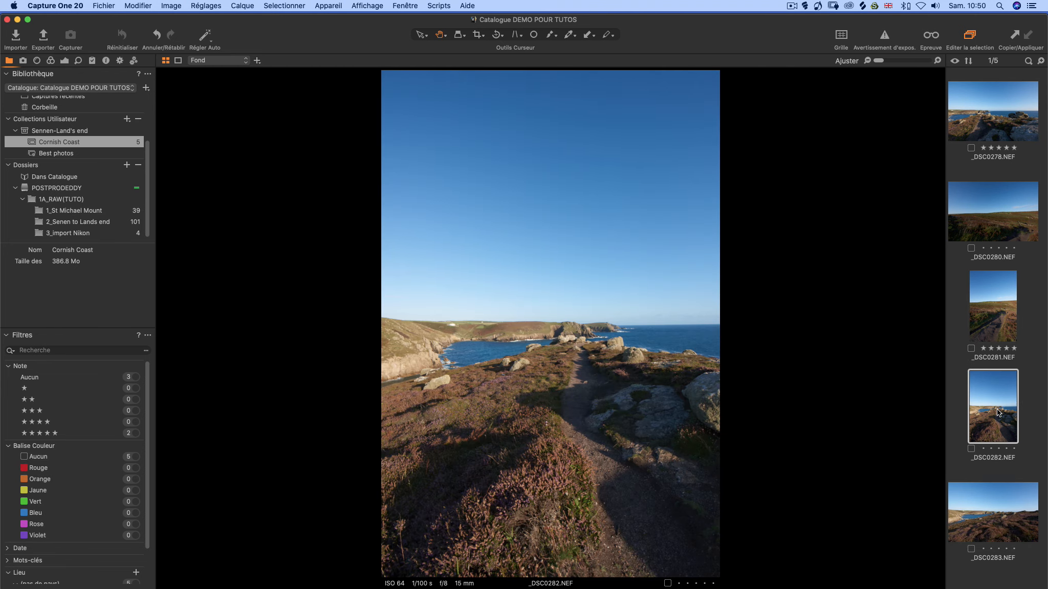
key(5)
click(54, 154)
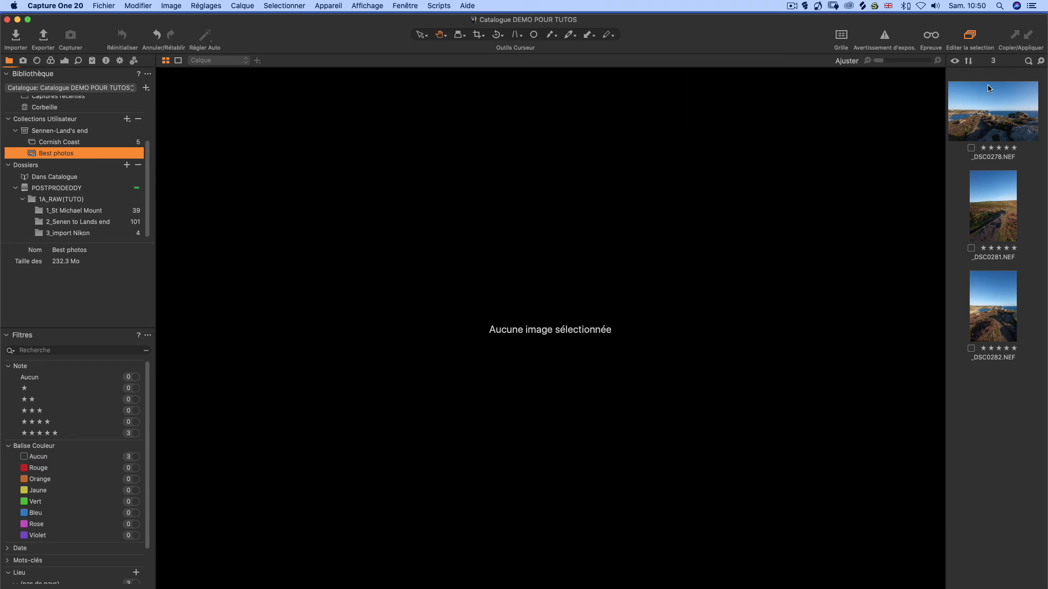
click(995, 304)
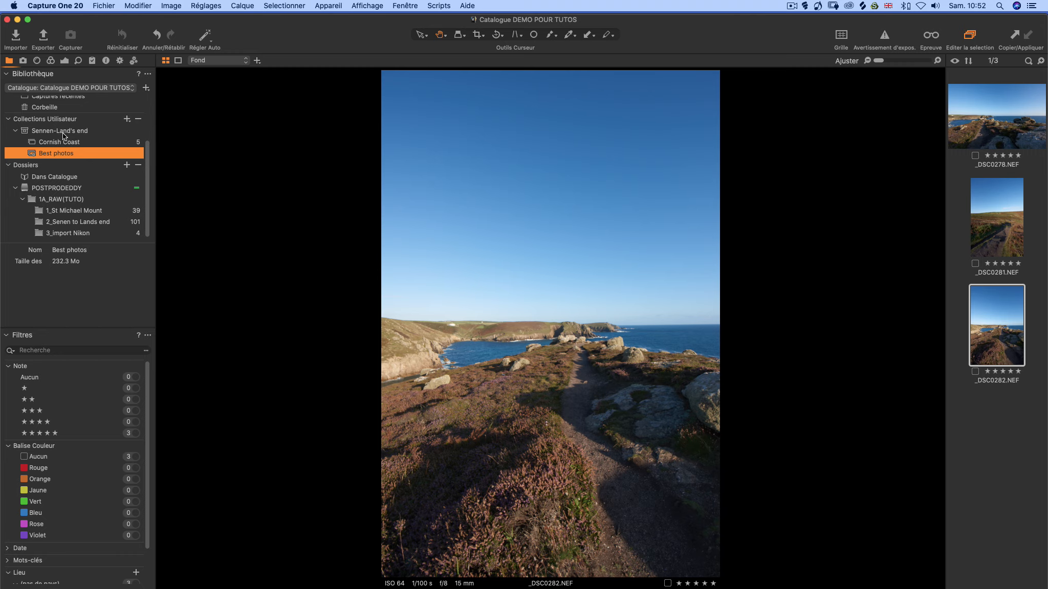
Step: Create a group named "Cornwall" inside the Sennen-Land's end project
click(64, 132)
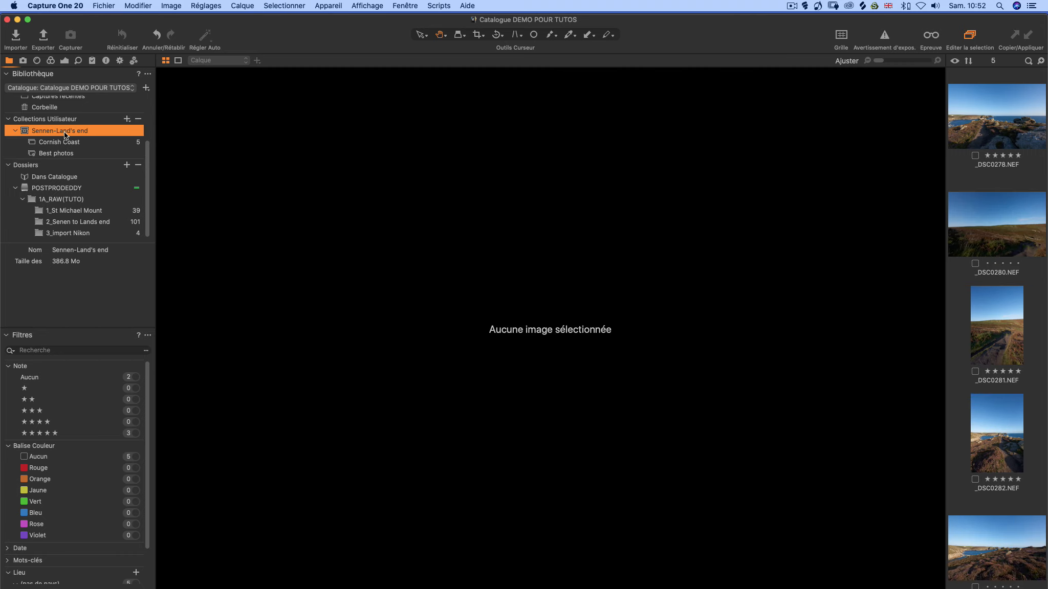
right_click(64, 135)
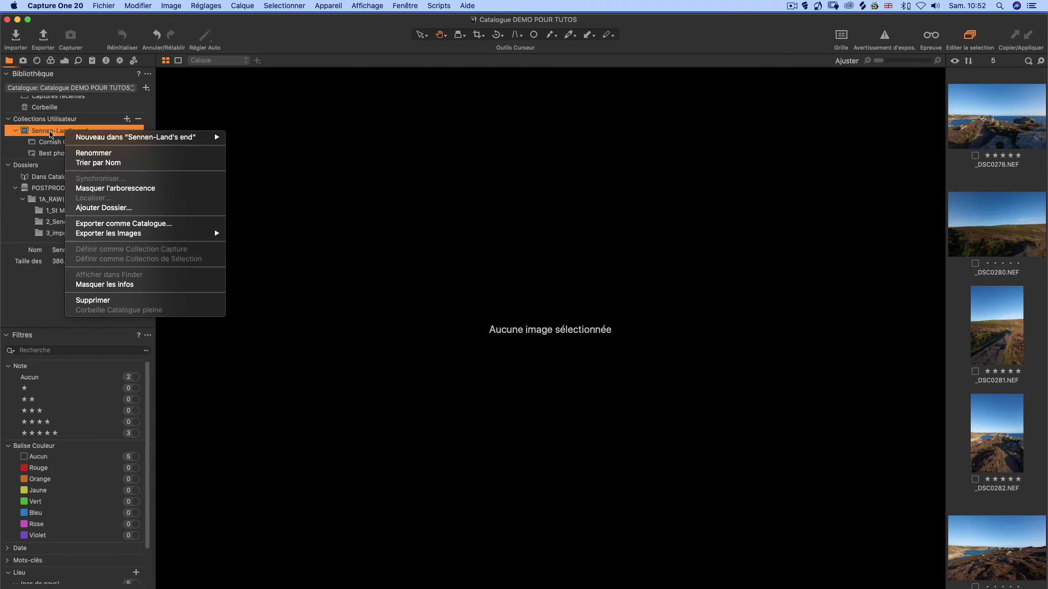
mouse_move(94, 138)
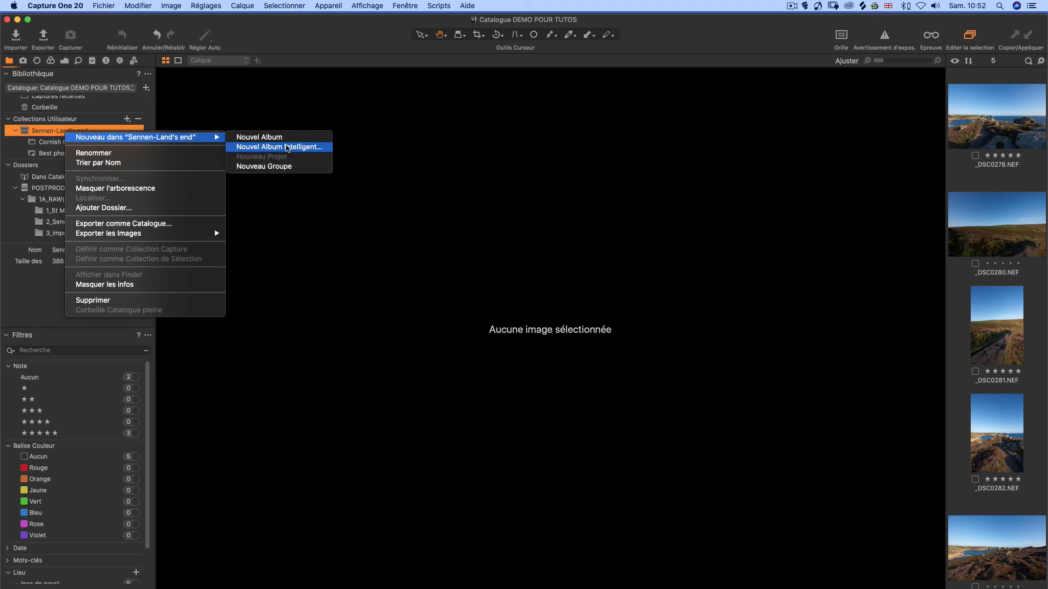
click(283, 170)
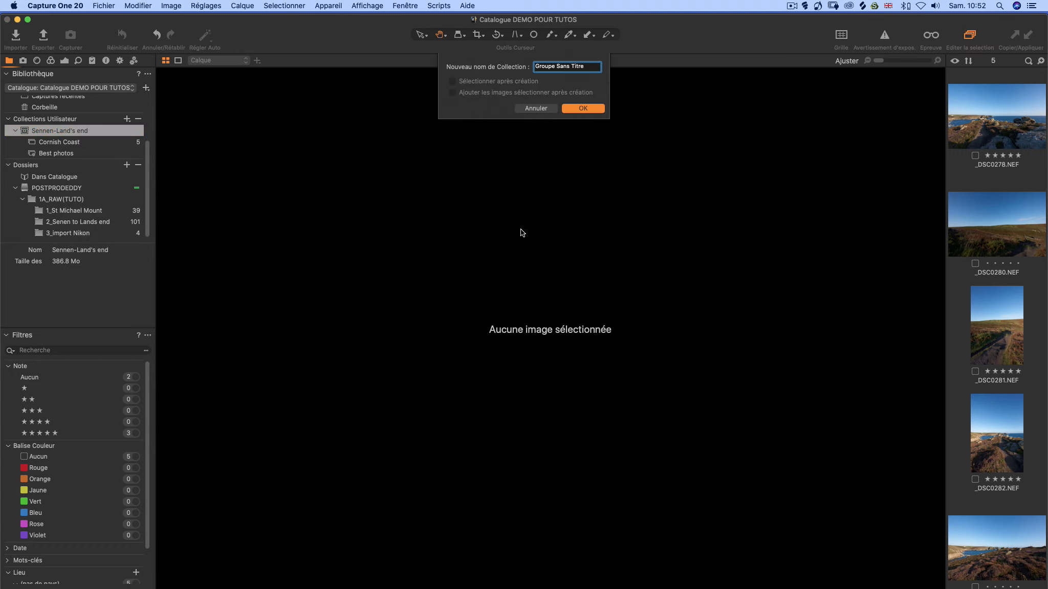
text(Cornwall)
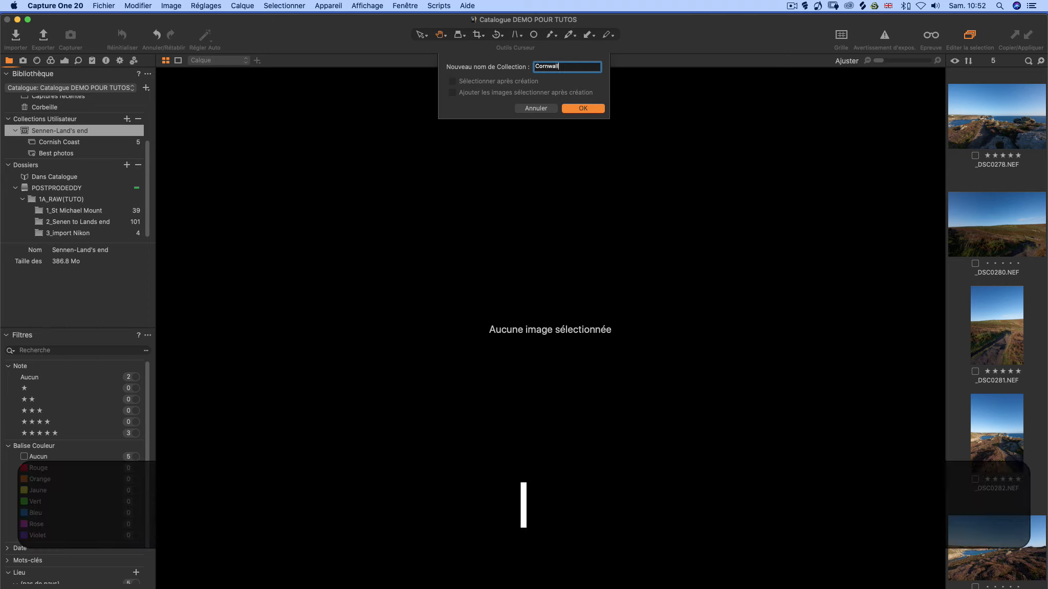
key(Return)
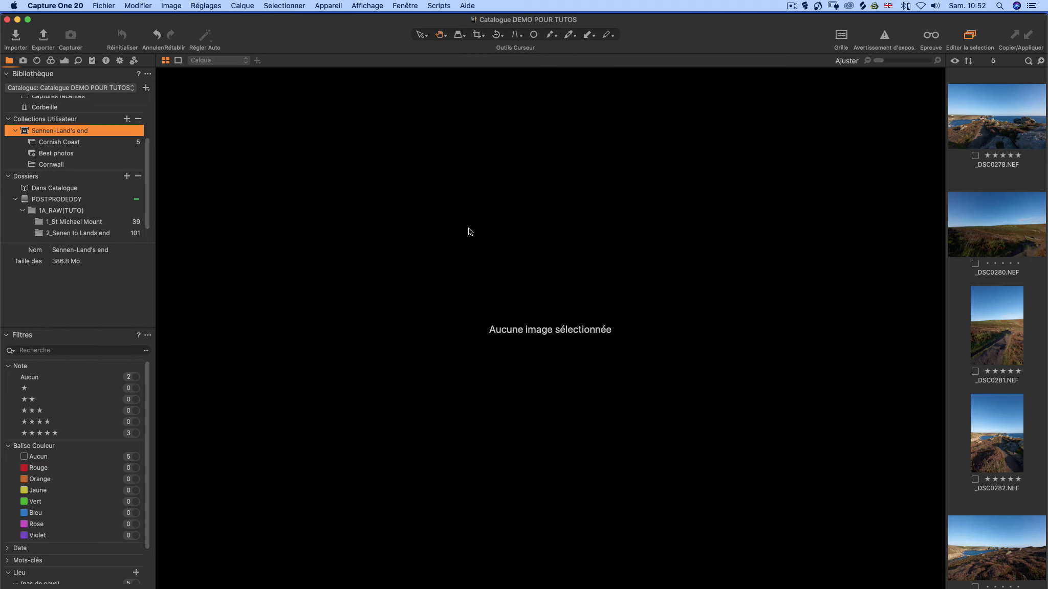